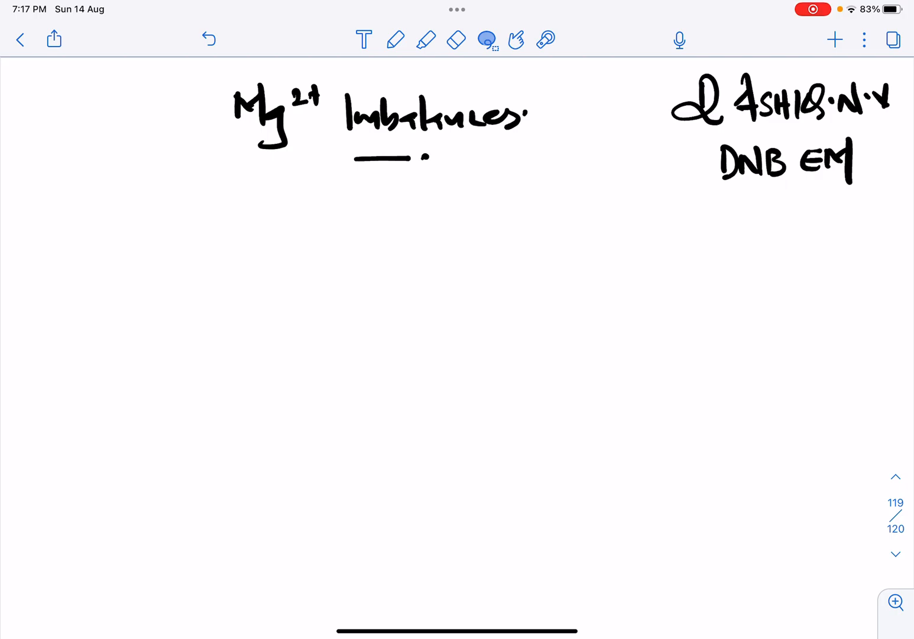
Switch from the lasso to the pen tool on the Mg2+ Imbalances page
click(395, 39)
Handwrite the bulleted heading '* Mg2+:' at the top of the page
drag(111, 204, 113, 229)
mouse_move(99, 218)
mouse_down()
mouse_move(130, 216)
mouse_move(102, 229)
mouse_up()
mouse_move(101, 208)
mouse_down()
mouse_move(123, 227)
mouse_move(159, 228)
mouse_move(178, 208)
mouse_move(184, 232)
mouse_up()
mouse_move(200, 218)
mouse_down()
mouse_move(189, 227)
mouse_move(192, 257)
mouse_up()
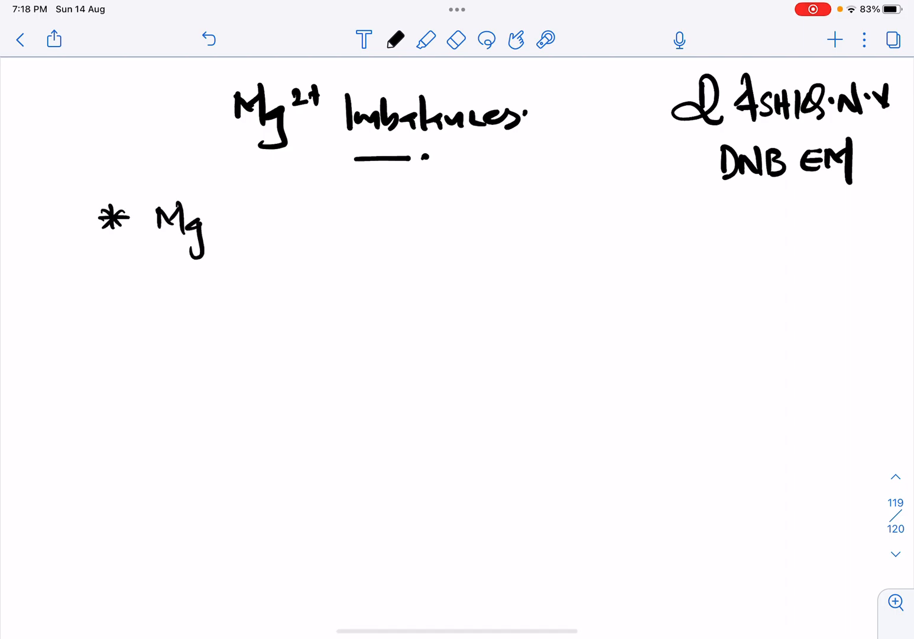
drag(227, 207, 236, 205)
drag(232, 200, 231, 213)
click(259, 221)
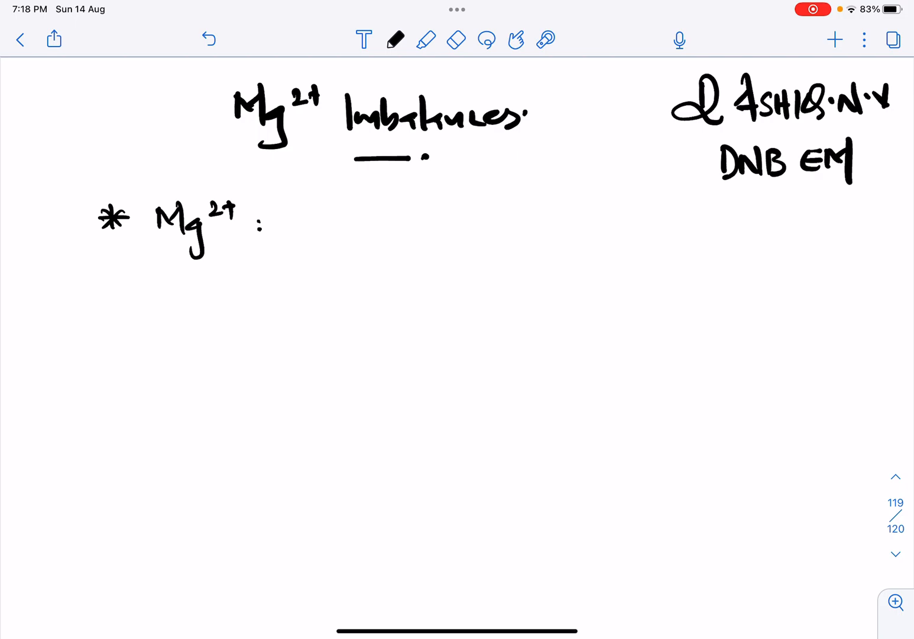
Write the first arrow point: second major intracellular cation
drag(137, 316, 166, 316)
mouse_move(147, 307)
mouse_down()
mouse_move(151, 328)
mouse_move(222, 321)
mouse_move(240, 301)
mouse_move(239, 314)
mouse_move(288, 300)
mouse_move(300, 320)
mouse_move(321, 320)
mouse_move(325, 339)
mouse_move(331, 305)
mouse_up()
click(320, 294)
drag(338, 304, 414, 313)
click(390, 291)
drag(406, 302, 451, 307)
drag(457, 299, 501, 307)
drag(502, 294, 523, 300)
mouse_move(520, 294)
mouse_down()
mouse_move(535, 303)
mouse_move(550, 287)
mouse_move(596, 289)
mouse_up()
mouse_move(605, 271)
mouse_down()
mouse_move(603, 290)
mouse_move(630, 290)
mouse_up()
drag(633, 288, 655, 288)
Write the second point: total body content of Mg2+ 24 gm (2000 mEq)
mouse_move(143, 386)
mouse_down()
mouse_move(167, 386)
mouse_move(167, 395)
mouse_move(224, 369)
mouse_up()
mouse_move(226, 369)
mouse_down()
mouse_move(228, 391)
mouse_move(246, 382)
mouse_up()
mouse_move(253, 365)
mouse_down()
mouse_move(255, 390)
mouse_move(308, 384)
mouse_up()
mouse_move(308, 361)
mouse_down()
mouse_move(345, 384)
mouse_move(357, 357)
mouse_move(365, 402)
mouse_up()
mouse_move(407, 362)
mouse_down()
mouse_move(397, 380)
mouse_move(438, 385)
mouse_up()
mouse_move(436, 353)
mouse_down()
mouse_move(441, 386)
mouse_move(464, 384)
mouse_up()
drag(464, 355, 473, 386)
drag(467, 374, 503, 370)
mouse_move(514, 358)
mouse_down()
mouse_move(513, 392)
mouse_move(571, 361)
mouse_move(576, 393)
mouse_up()
mouse_move(590, 351)
mouse_down()
mouse_move(603, 365)
mouse_move(612, 352)
mouse_up()
mouse_move(606, 344)
mouse_down()
mouse_move(608, 365)
mouse_move(655, 373)
mouse_up()
mouse_move(665, 356)
mouse_down()
mouse_move(657, 367)
mouse_move(680, 367)
mouse_up()
mouse_move(672, 356)
mouse_down()
mouse_move(670, 380)
mouse_move(690, 388)
mouse_move(730, 370)
mouse_move(801, 363)
mouse_move(808, 352)
mouse_move(888, 355)
mouse_move(893, 373)
mouse_up()
click(849, 346)
click(900, 370)
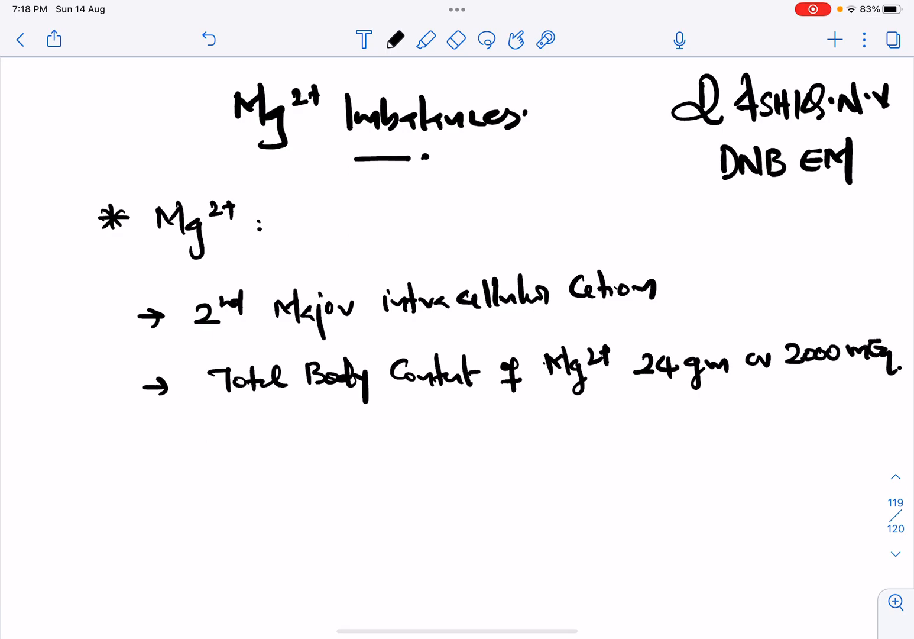
Write the third point: S.Mg2+ 1.5–2.5 mEq/L
mouse_move(139, 455)
mouse_down()
mouse_move(163, 456)
mouse_move(155, 466)
mouse_up()
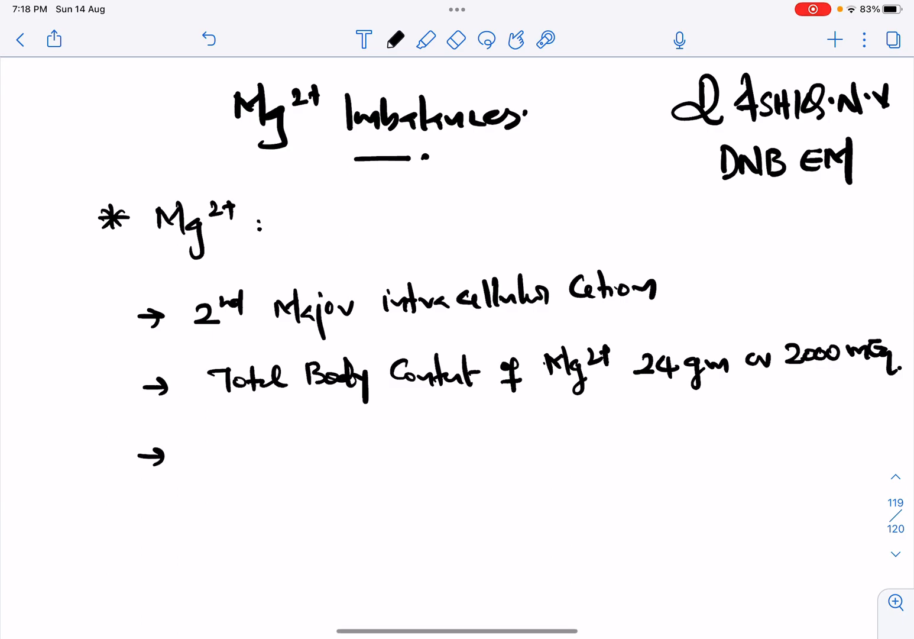
mouse_move(229, 438)
mouse_down()
mouse_move(216, 460)
mouse_move(259, 438)
mouse_move(279, 447)
mouse_move(279, 463)
mouse_up()
click(240, 452)
drag(295, 450, 285, 477)
drag(330, 433, 330, 454)
drag(325, 443, 335, 441)
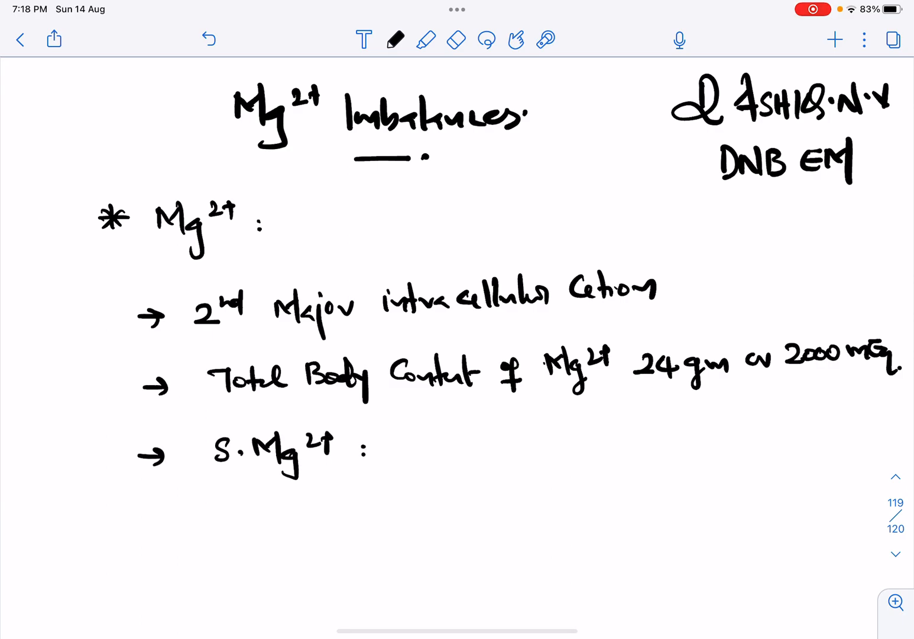
click(410, 445)
mouse_move(402, 435)
mouse_down()
mouse_move(402, 457)
mouse_move(439, 435)
mouse_up()
mouse_move(421, 437)
mouse_down()
mouse_move(436, 446)
mouse_move(509, 447)
mouse_move(583, 438)
mouse_move(625, 459)
mouse_move(661, 450)
mouse_up()
click(520, 440)
click(673, 445)
Write the fourth point: 60% Mg2+ excretion via stool
mouse_move(140, 525)
mouse_down()
mouse_move(165, 525)
mouse_move(157, 536)
mouse_up()
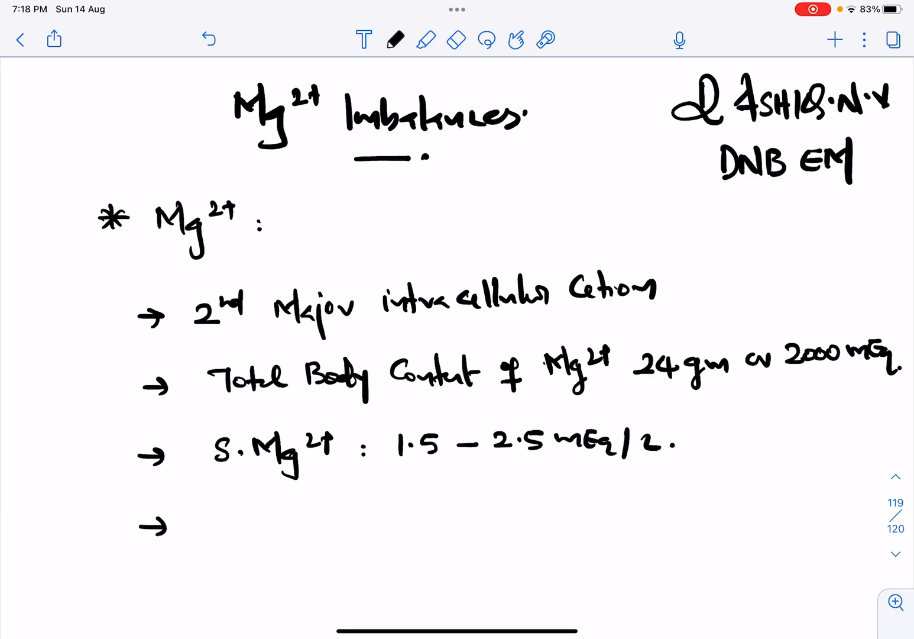
mouse_move(229, 507)
mouse_down()
mouse_move(222, 528)
mouse_move(239, 516)
mouse_move(256, 532)
mouse_move(298, 531)
mouse_move(319, 511)
mouse_move(326, 550)
mouse_up()
click(256, 513)
click(269, 531)
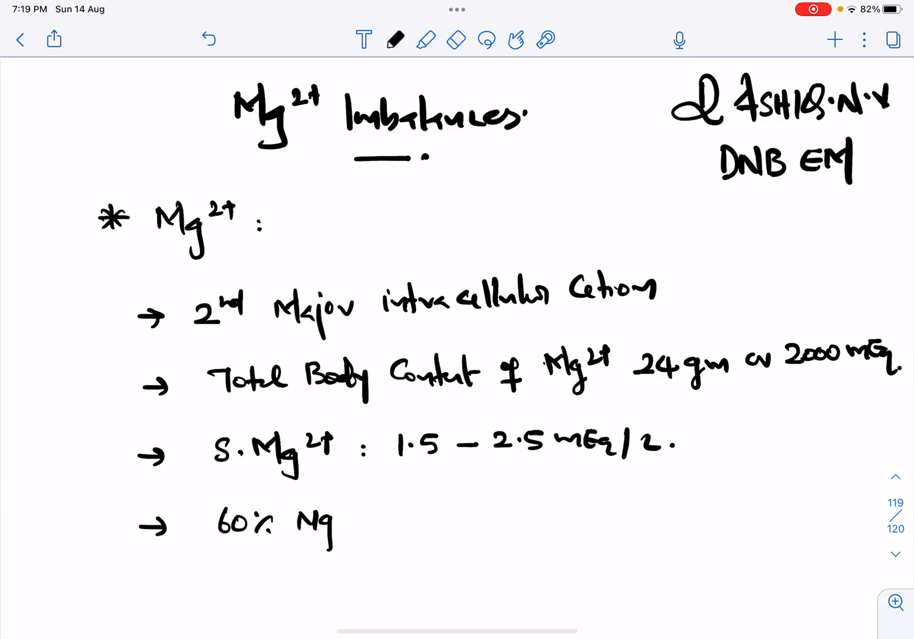
mouse_move(338, 505)
mouse_down()
mouse_move(353, 517)
mouse_move(364, 508)
mouse_up()
mouse_move(359, 499)
mouse_down()
mouse_move(361, 518)
mouse_move(427, 525)
mouse_up()
mouse_move(440, 518)
mouse_down()
mouse_move(497, 526)
mouse_move(536, 497)
mouse_move(563, 519)
mouse_up()
mouse_move(583, 499)
mouse_down()
mouse_move(577, 514)
mouse_move(595, 507)
mouse_up()
drag(600, 507, 649, 519)
click(668, 515)
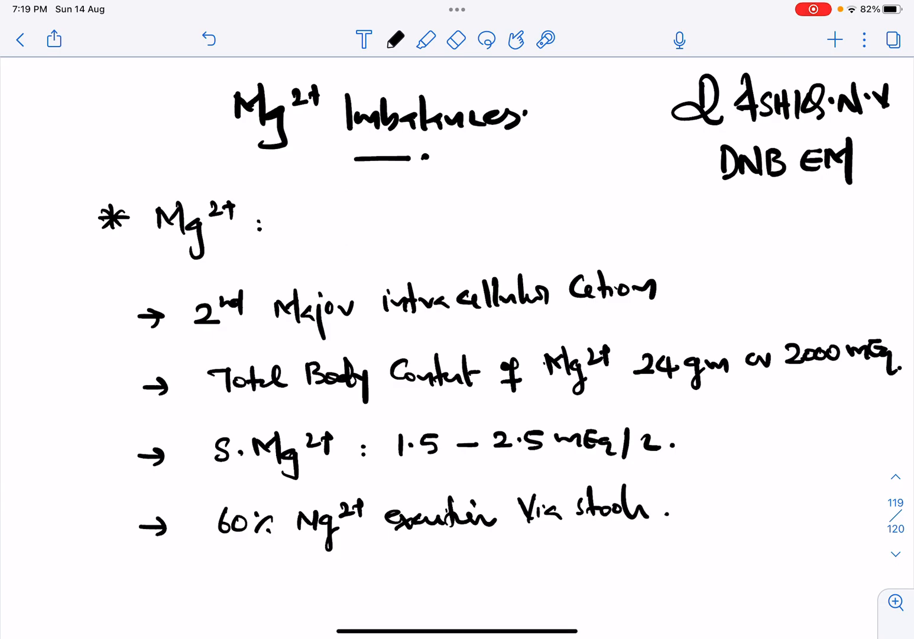
scroll(457, 342, down, 10)
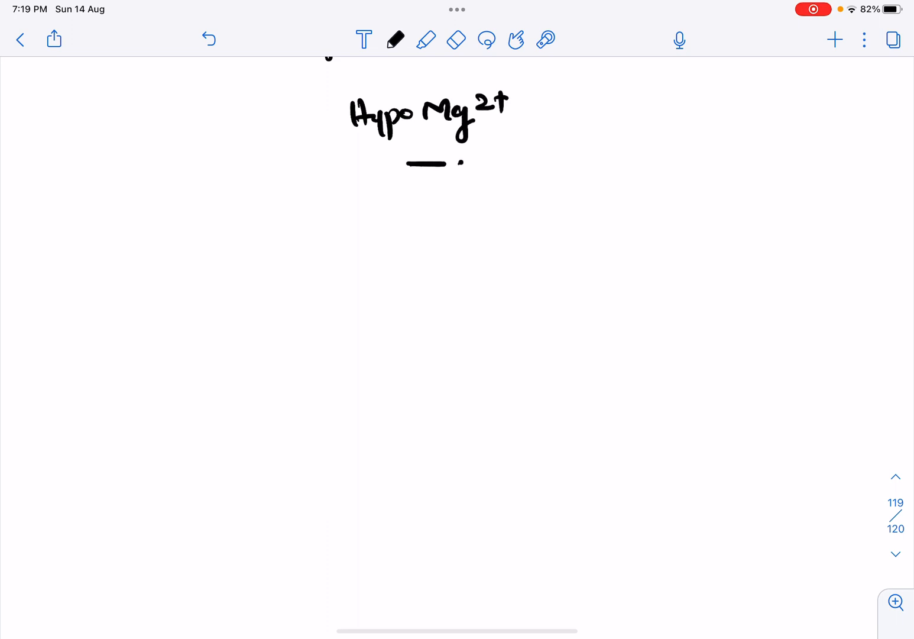
Underline the Hypo Mg2+ heading and write '* Causes:' beneath it
drag(131, 198, 131, 220)
mouse_move(120, 209)
mouse_down()
mouse_move(150, 207)
mouse_move(146, 220)
mouse_up()
drag(143, 200, 123, 220)
mouse_move(191, 194)
mouse_down()
mouse_move(186, 219)
mouse_move(254, 206)
mouse_move(262, 215)
mouse_up()
click(267, 210)
Write item 'a) Redistribution:' as the first cause group
mouse_move(201, 290)
mouse_down()
mouse_move(187, 296)
mouse_move(201, 308)
mouse_up()
drag(197, 272, 200, 314)
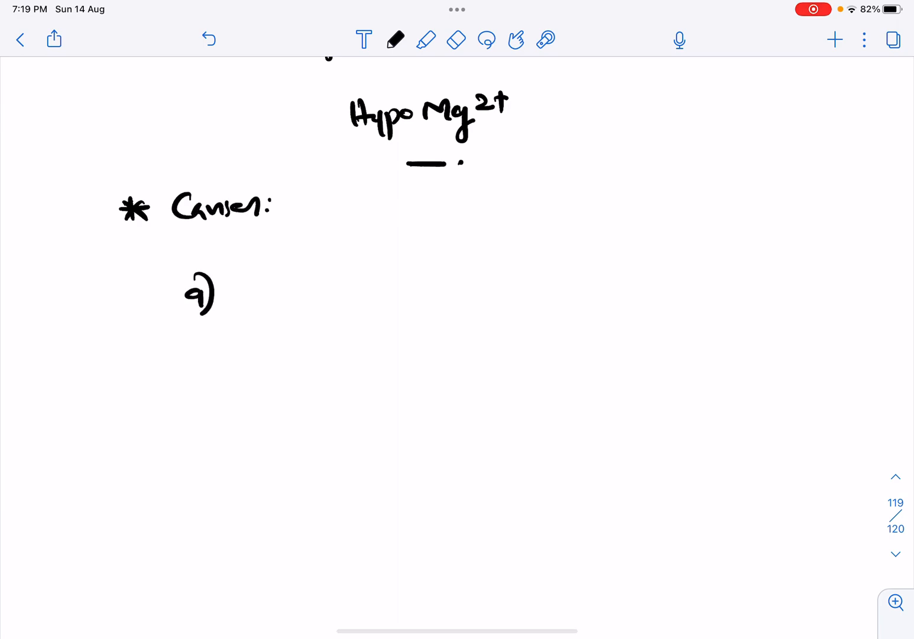
mouse_move(241, 276)
mouse_down()
mouse_move(241, 304)
mouse_move(283, 298)
mouse_up()
mouse_move(284, 273)
mouse_down()
mouse_move(279, 300)
mouse_move(297, 288)
mouse_up()
mouse_move(300, 284)
mouse_down()
mouse_move(301, 302)
mouse_move(323, 301)
mouse_up()
drag(327, 286, 388, 294)
mouse_move(396, 263)
mouse_down()
mouse_move(397, 298)
mouse_move(408, 293)
mouse_up()
drag(410, 281, 458, 294)
click(486, 278)
click(483, 288)
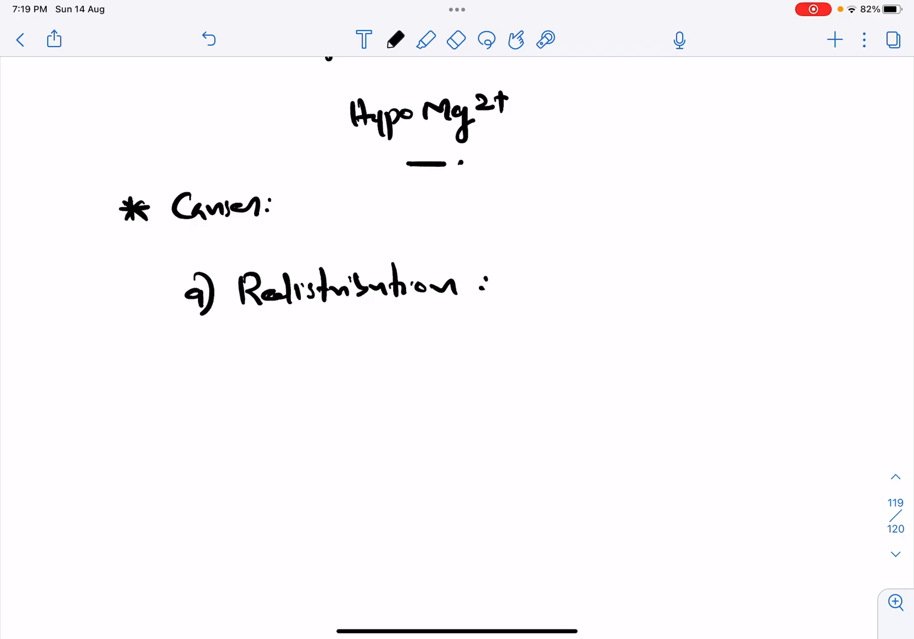
List redistribution examples: IV glucose, refeeding, alcoholic pancreatitis
drag(534, 253, 536, 277)
mouse_move(542, 257)
mouse_down()
mouse_move(562, 252)
mouse_move(565, 274)
mouse_move(603, 290)
mouse_up()
drag(604, 236, 604, 272)
drag(608, 256, 667, 257)
drag(668, 240, 692, 264)
mouse_move(533, 313)
mouse_down()
mouse_move(535, 337)
mouse_move(560, 333)
mouse_up()
mouse_move(576, 319)
mouse_down()
mouse_move(571, 353)
mouse_move(614, 333)
mouse_move(657, 329)
mouse_move(669, 358)
mouse_move(693, 323)
mouse_up()
drag(540, 384, 536, 405)
mouse_move(548, 386)
mouse_down()
mouse_move(565, 395)
mouse_move(561, 411)
mouse_up()
mouse_move(586, 390)
mouse_down()
mouse_move(607, 416)
mouse_move(611, 402)
mouse_move(708, 396)
mouse_up()
mouse_move(707, 366)
mouse_down()
mouse_move(718, 397)
mouse_move(722, 382)
mouse_up()
drag(732, 364, 739, 395)
drag(737, 385, 762, 394)
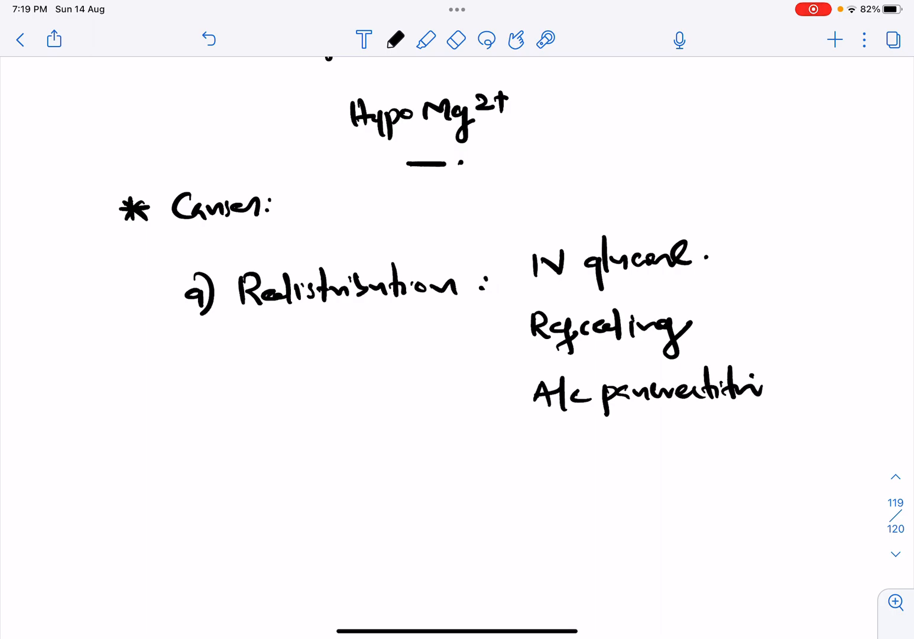
Write item 'b) External loss:' as the second cause group
drag(197, 454, 213, 486)
mouse_move(262, 459)
mouse_down()
mouse_move(281, 457)
mouse_move(285, 480)
mouse_move(304, 483)
mouse_up()
drag(294, 470, 370, 481)
drag(369, 450, 372, 482)
drag(395, 447, 410, 478)
drag(416, 466, 446, 477)
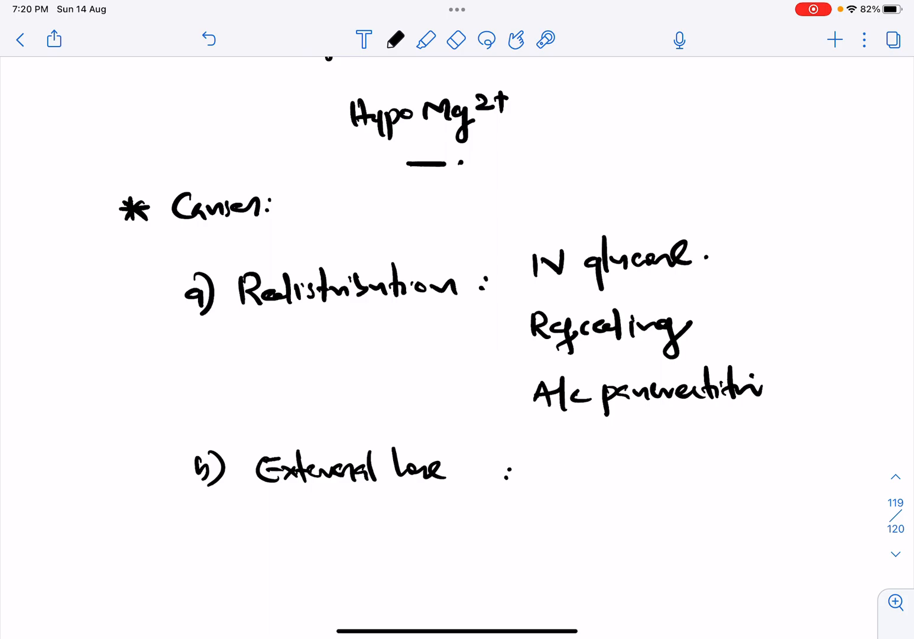
List external loss examples: diarrhea, NG suction, lactation
drag(563, 453, 564, 479)
mouse_move(563, 453)
mouse_down()
mouse_move(566, 477)
mouse_move(639, 471)
mouse_up()
mouse_move(640, 442)
mouse_down()
mouse_move(641, 453)
mouse_move(678, 471)
mouse_up()
click(693, 463)
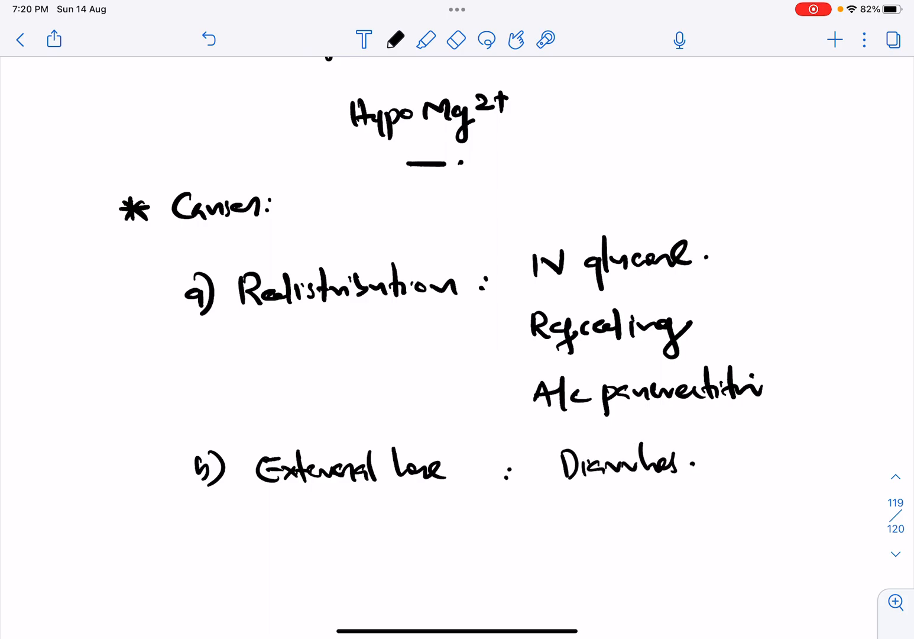
mouse_move(564, 529)
mouse_down()
mouse_move(584, 529)
mouse_move(587, 503)
mouse_up()
mouse_move(592, 506)
mouse_down()
mouse_move(594, 531)
mouse_move(668, 516)
mouse_move(674, 526)
mouse_up()
mouse_move(673, 499)
mouse_down()
mouse_move(682, 525)
mouse_move(736, 521)
mouse_move(735, 529)
mouse_up()
click(698, 517)
mouse_move(585, 550)
mouse_down()
mouse_move(562, 572)
mouse_move(636, 577)
mouse_up()
mouse_move(646, 547)
mouse_down()
mouse_move(643, 578)
mouse_move(705, 569)
mouse_up()
click(686, 564)
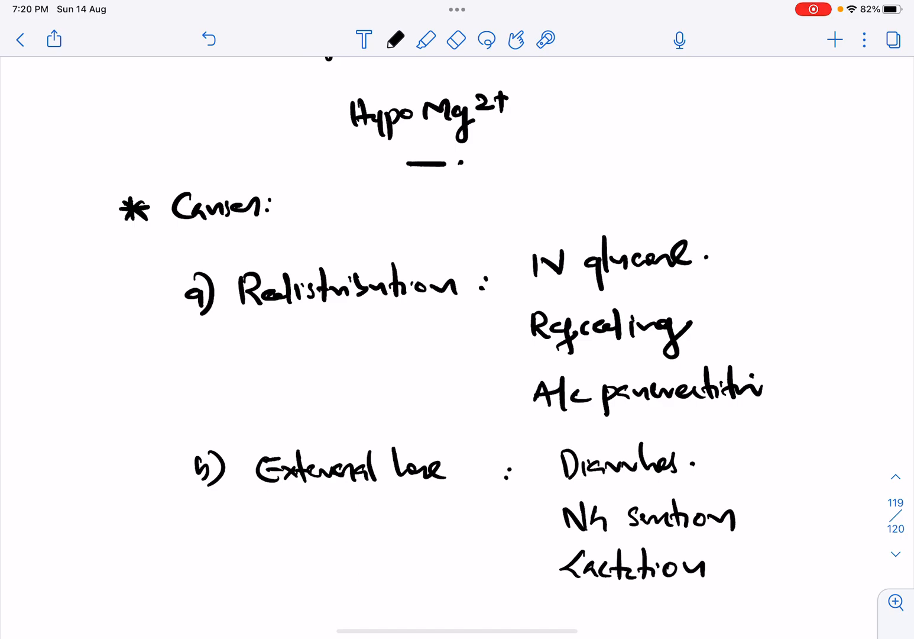
scroll(457, 343, down, 2)
scroll(458, 343, down, 3)
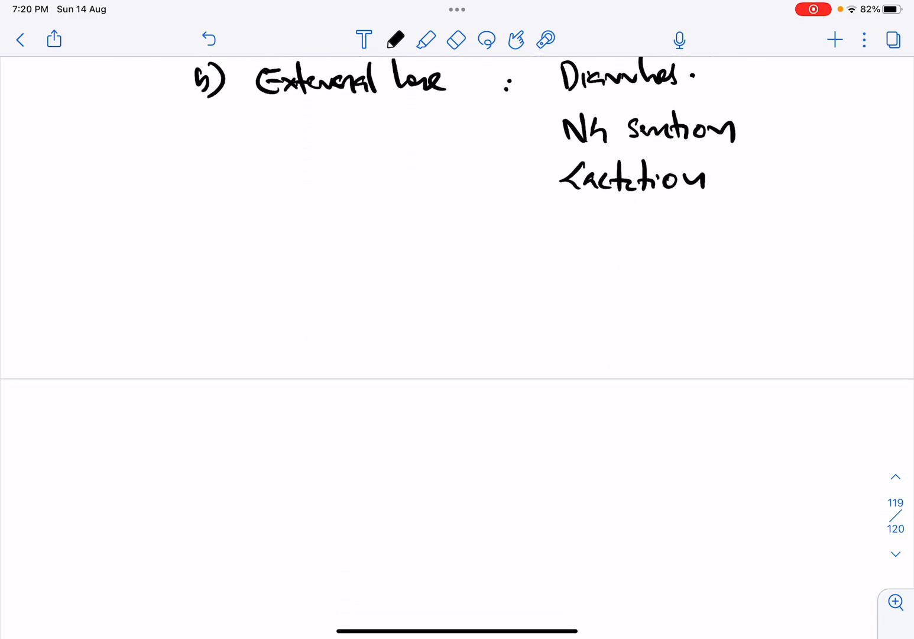
Handwrite cause c) as a down arrow followed by 'intake' (decreased intake)
drag(209, 250, 208, 268)
drag(204, 236, 210, 280)
drag(268, 242, 268, 273)
drag(256, 262, 269, 275)
mouse_move(278, 260)
mouse_down()
mouse_move(278, 268)
mouse_move(330, 264)
mouse_up()
mouse_move(333, 235)
mouse_down()
mouse_move(334, 266)
mouse_move(392, 254)
mouse_move(399, 263)
mouse_up()
click(409, 252)
Handwrite the label d) followed by 'Renal loss:'
drag(194, 333, 212, 349)
drag(215, 318, 219, 351)
drag(271, 313, 273, 340)
mouse_move(274, 316)
mouse_down()
mouse_move(288, 341)
mouse_move(341, 346)
mouse_up()
drag(362, 305, 367, 339)
drag(367, 330, 416, 339)
drag(406, 333, 426, 336)
click(474, 321)
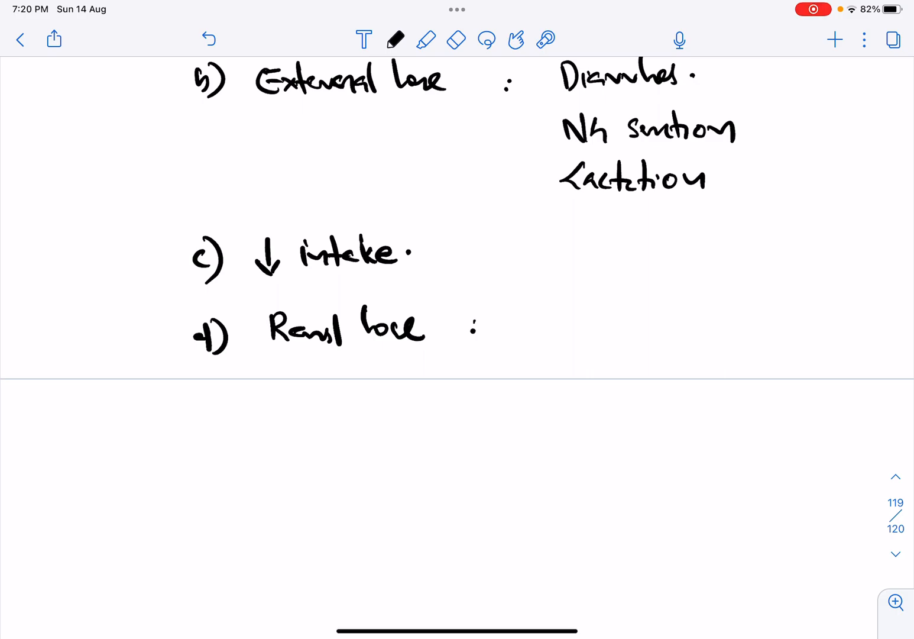
List ketoacidosis and osmotic diuresis as renal loss causes
drag(522, 296, 522, 332)
mouse_move(535, 311)
mouse_down()
mouse_move(536, 329)
mouse_move(580, 323)
mouse_up()
mouse_move(586, 314)
mouse_down()
mouse_move(622, 327)
mouse_move(643, 323)
mouse_up()
mouse_move(641, 294)
mouse_down()
mouse_move(647, 325)
mouse_move(660, 318)
mouse_up()
drag(663, 307, 687, 321)
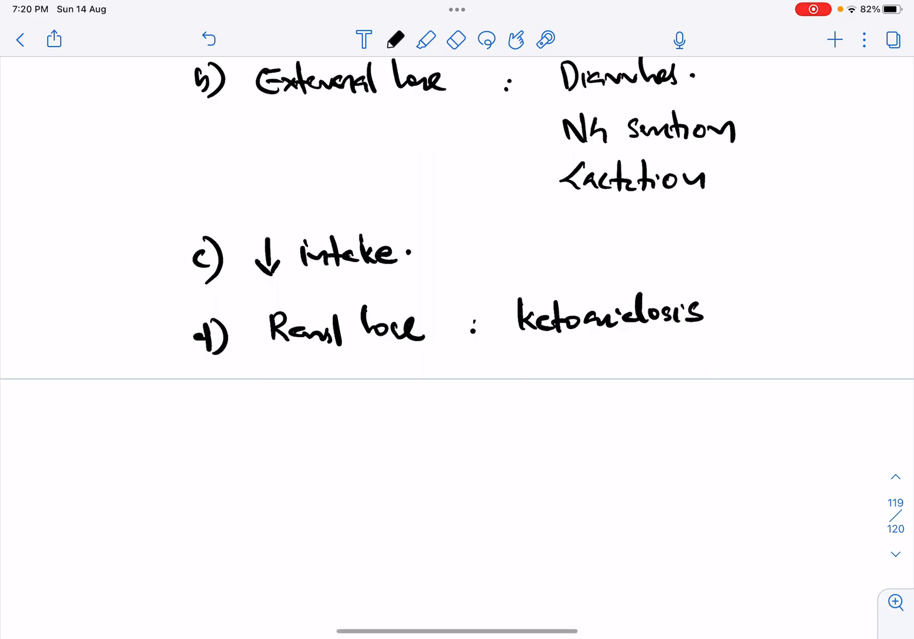
mouse_move(542, 360)
mouse_down()
mouse_move(545, 380)
mouse_move(597, 375)
mouse_up()
click(562, 370)
mouse_move(600, 350)
mouse_down()
mouse_move(603, 379)
mouse_move(613, 380)
mouse_up()
mouse_move(638, 367)
mouse_down()
mouse_move(621, 377)
mouse_move(672, 354)
mouse_move(757, 358)
mouse_up()
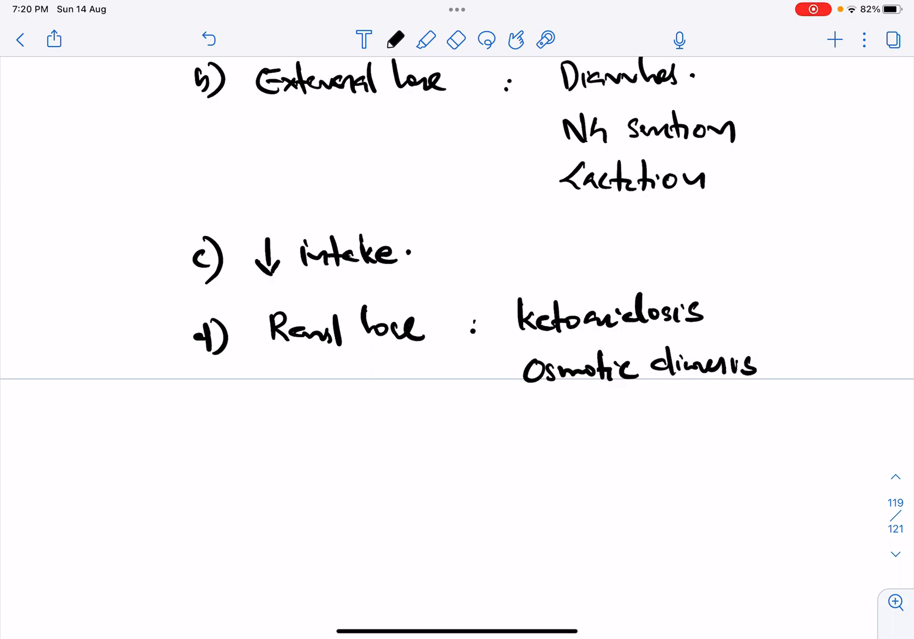
Add K+ depletion and P depletion to the renal loss list
mouse_move(540, 414)
mouse_down()
mouse_move(539, 437)
mouse_move(558, 443)
mouse_move(567, 428)
mouse_up()
mouse_move(560, 422)
mouse_down()
mouse_move(606, 407)
mouse_move(627, 428)
mouse_move(629, 452)
mouse_up()
mouse_move(638, 404)
mouse_down()
mouse_move(639, 433)
mouse_move(655, 426)
mouse_move(665, 434)
mouse_up()
drag(664, 421, 676, 432)
mouse_move(679, 418)
mouse_down()
mouse_move(693, 432)
mouse_move(705, 426)
mouse_up()
drag(703, 431, 719, 414)
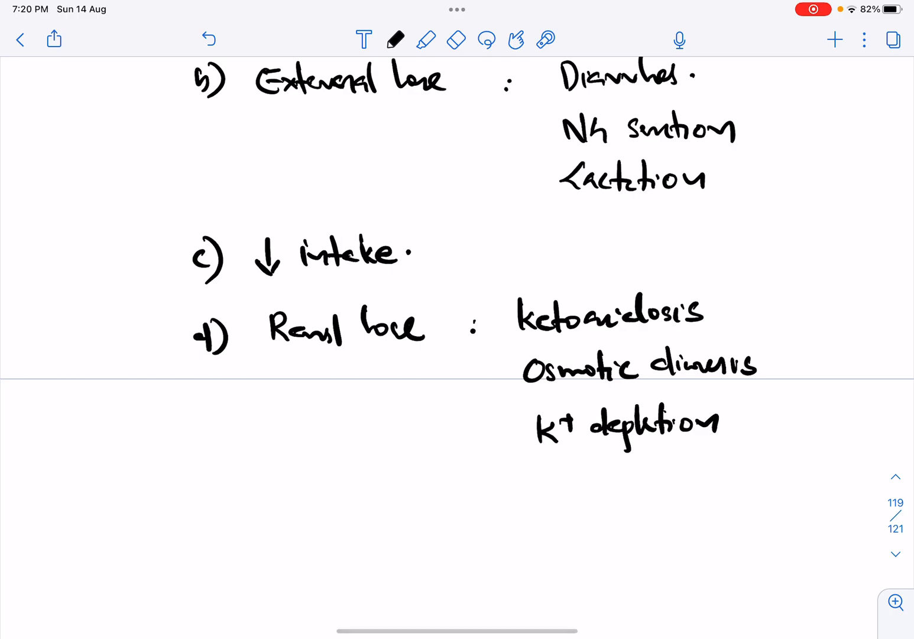
mouse_move(540, 478)
mouse_down()
mouse_move(539, 503)
mouse_move(541, 492)
mouse_up()
drag(600, 481, 592, 494)
mouse_move(602, 469)
mouse_down()
mouse_move(604, 495)
mouse_move(622, 488)
mouse_move(623, 509)
mouse_up()
mouse_move(632, 468)
mouse_down()
mouse_move(633, 493)
mouse_move(646, 492)
mouse_up()
drag(650, 478, 651, 484)
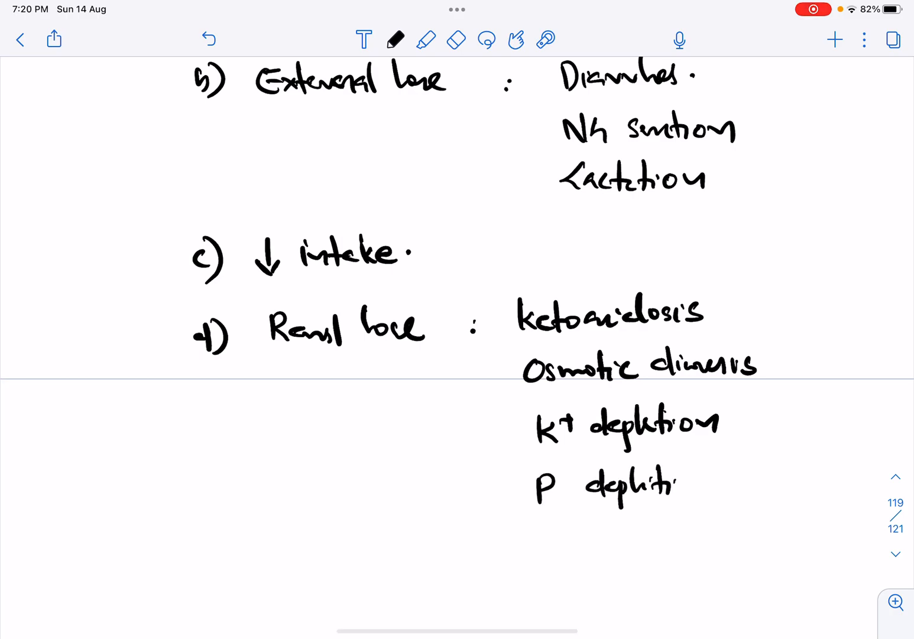
drag(697, 481, 724, 486)
click(734, 482)
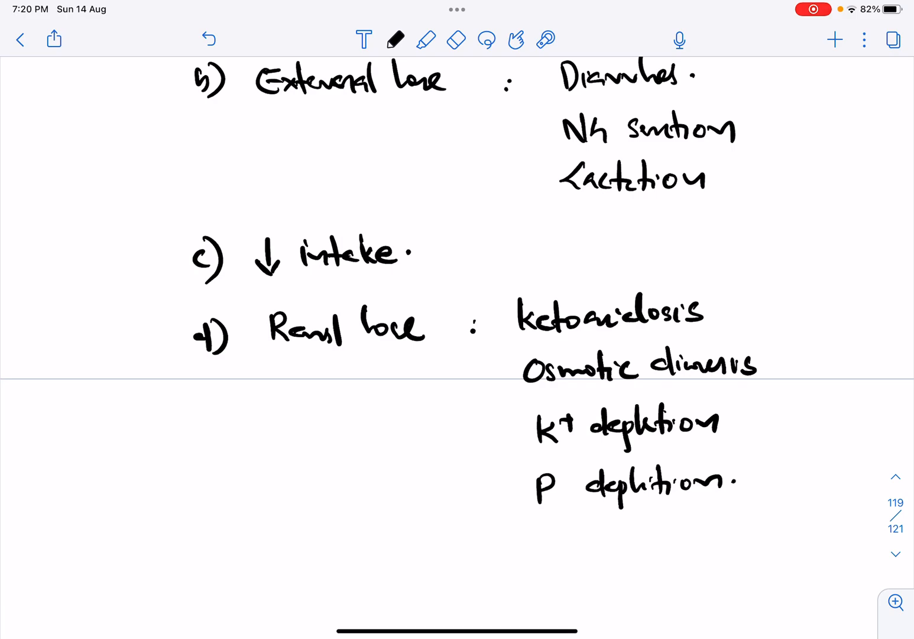
scroll(457, 321, down, 5)
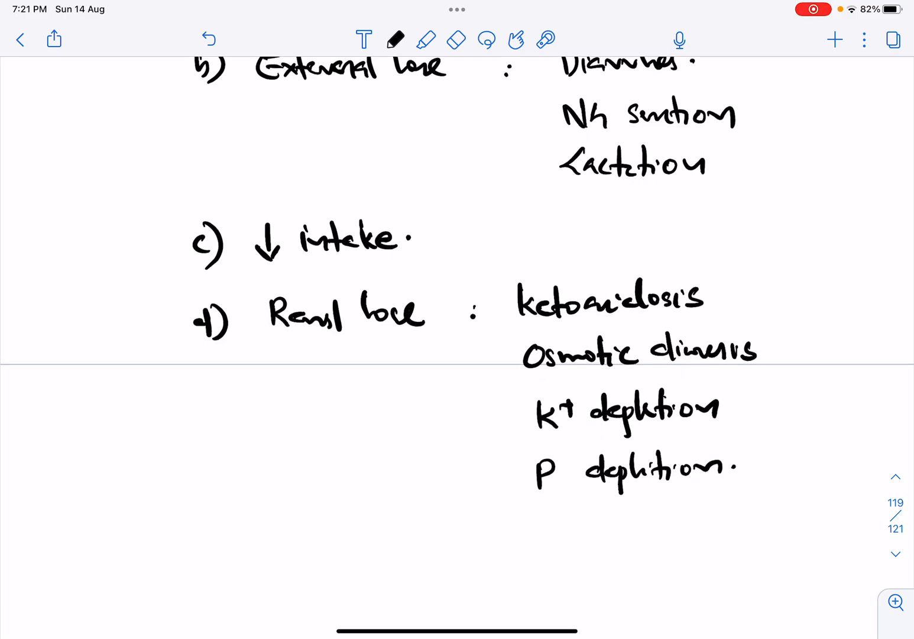
Handwrite e) 'drugs:' with Loop diuretics as the first drug cause
mouse_move(208, 362)
mouse_down()
mouse_move(227, 360)
mouse_move(227, 373)
mouse_up()
drag(222, 337, 225, 390)
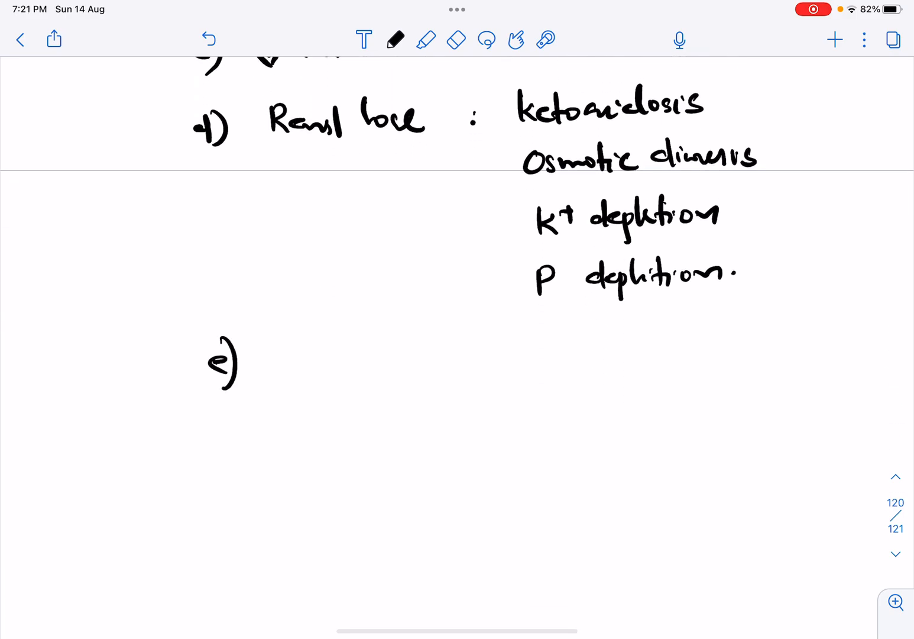
mouse_move(304, 355)
mouse_down()
mouse_move(306, 367)
mouse_move(347, 360)
mouse_move(345, 396)
mouse_up()
drag(366, 357, 358, 377)
click(395, 359)
click(395, 370)
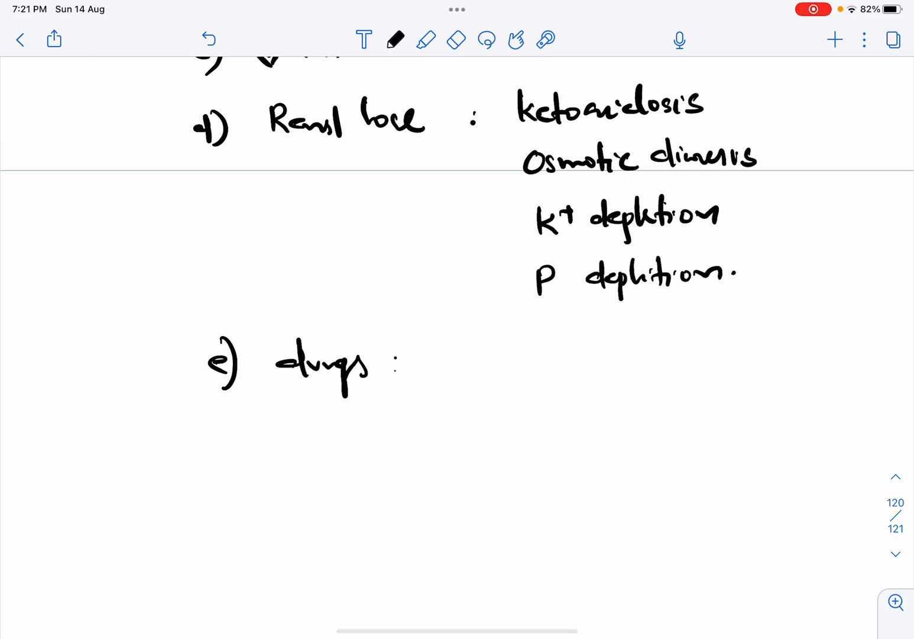
mouse_move(475, 332)
mouse_down()
mouse_move(478, 362)
mouse_move(504, 357)
mouse_move(509, 381)
mouse_up()
mouse_move(557, 345)
mouse_down()
mouse_move(541, 355)
mouse_move(559, 360)
mouse_up()
mouse_move(566, 345)
mouse_down()
mouse_move(567, 360)
mouse_move(610, 353)
mouse_move(620, 362)
mouse_up()
mouse_move(612, 350)
mouse_down()
mouse_move(628, 360)
mouse_move(669, 344)
mouse_up()
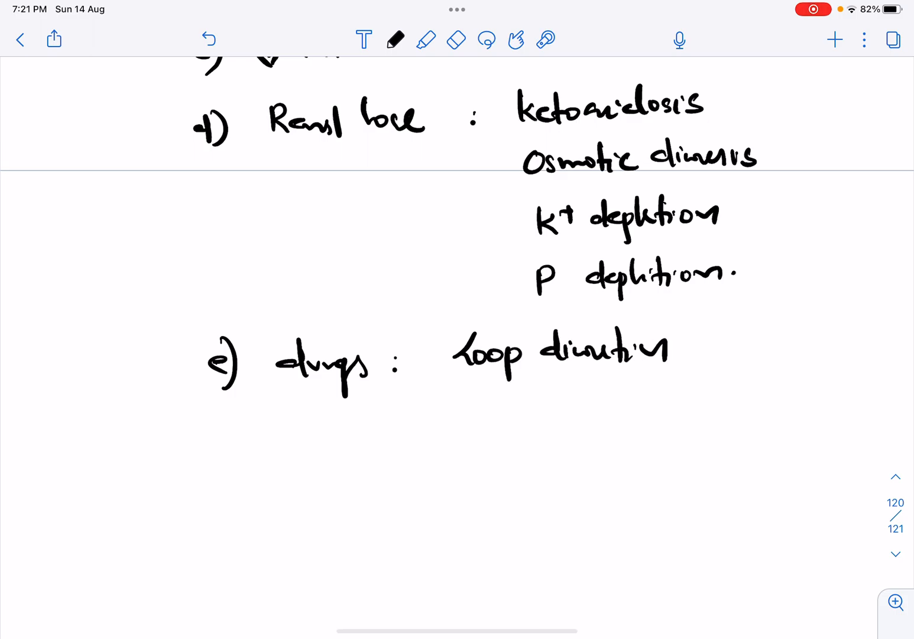
Add Alcohol and Vit D intoxication under the drug causes
mouse_move(467, 427)
mouse_down()
mouse_move(488, 428)
mouse_move(485, 418)
mouse_up()
mouse_move(492, 398)
mouse_down()
mouse_move(498, 430)
mouse_move(573, 415)
mouse_move(582, 423)
mouse_up()
drag(465, 464, 485, 464)
drag(489, 471, 493, 483)
mouse_move(506, 454)
mouse_down()
mouse_move(508, 483)
mouse_move(543, 477)
mouse_up()
mouse_move(543, 457)
mouse_down()
mouse_move(544, 478)
mouse_move(600, 471)
mouse_up()
mouse_move(605, 440)
mouse_down()
mouse_move(604, 467)
mouse_move(651, 472)
mouse_up()
drag(657, 455, 676, 469)
mouse_move(686, 438)
mouse_down()
mouse_move(689, 467)
mouse_move(697, 463)
mouse_up()
drag(700, 448, 719, 463)
drag(721, 453, 739, 461)
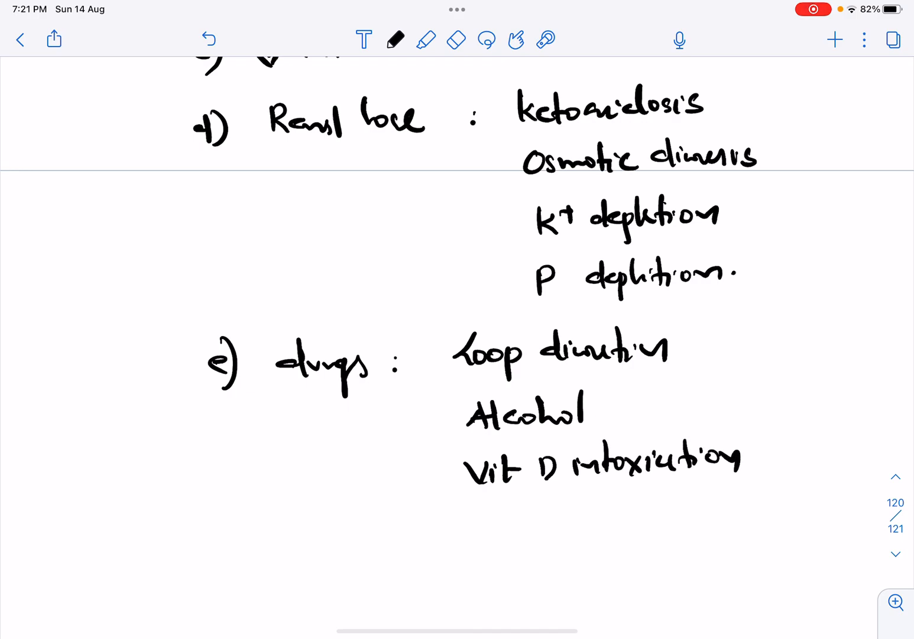
Write PPIs as the last drug cause and begin the label f)
mouse_move(476, 514)
mouse_down()
mouse_move(475, 543)
mouse_move(477, 530)
mouse_up()
mouse_move(491, 516)
mouse_down()
mouse_move(492, 543)
mouse_move(496, 530)
mouse_up()
mouse_move(516, 513)
mouse_down()
mouse_move(518, 537)
mouse_move(540, 536)
mouse_up()
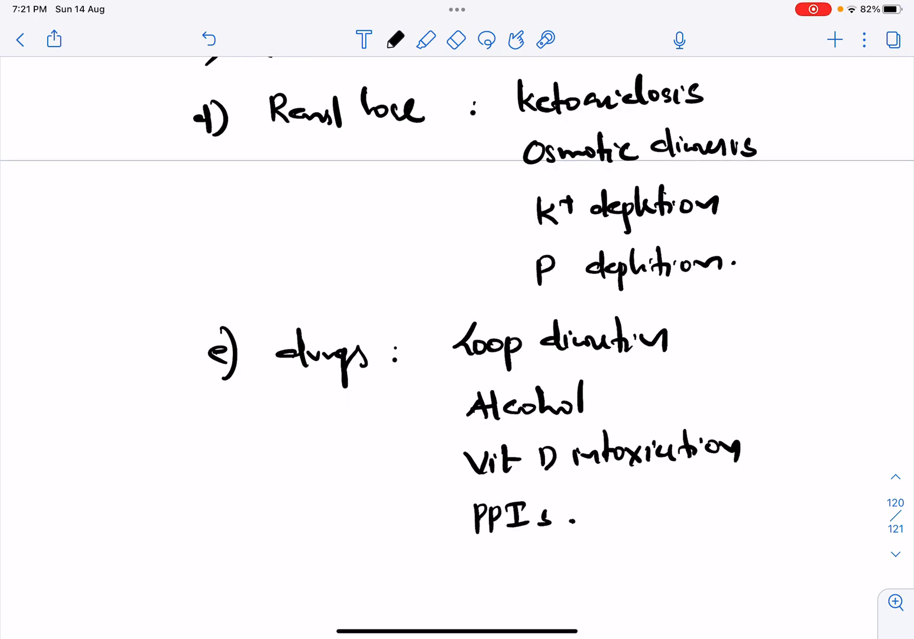
scroll(457, 343, down, 5)
scroll(458, 286, up, 2)
scroll(458, 286, down, 1)
mouse_move(231, 240)
mouse_down()
mouse_move(226, 263)
mouse_move(237, 256)
mouse_up()
Finish label f) and handwrite 'Endocrine disorders:' after it
drag(240, 225, 243, 270)
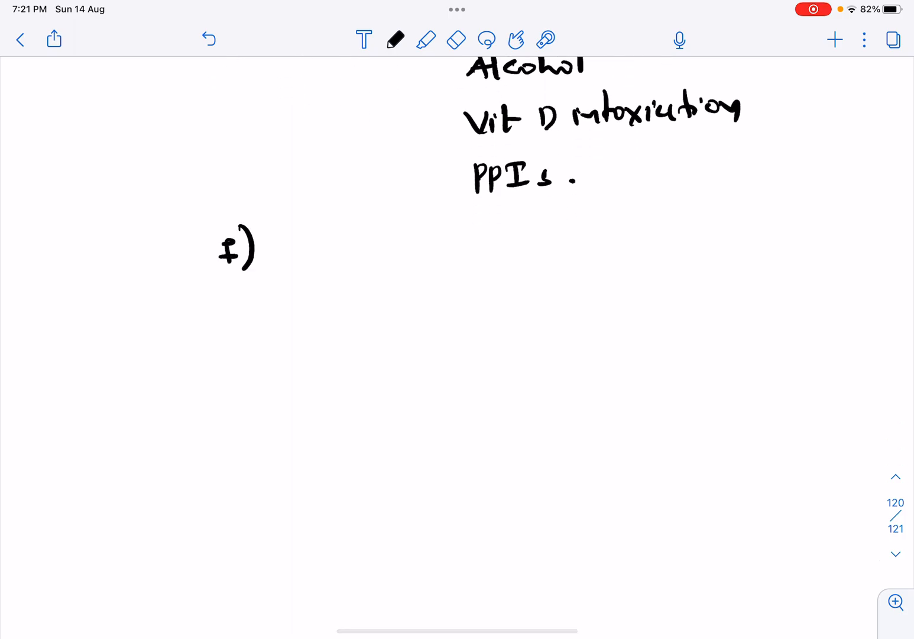
mouse_move(287, 241)
mouse_down()
mouse_move(310, 242)
mouse_move(307, 264)
mouse_up()
mouse_move(289, 254)
mouse_down()
mouse_move(333, 257)
mouse_move(338, 270)
mouse_move(361, 254)
mouse_move(367, 262)
mouse_up()
mouse_move(379, 255)
mouse_down()
mouse_move(388, 263)
mouse_move(437, 257)
mouse_up()
drag(457, 227, 459, 261)
mouse_move(462, 259)
mouse_down()
mouse_move(470, 241)
mouse_move(516, 256)
mouse_up()
mouse_move(511, 225)
mouse_down()
mouse_move(526, 256)
mouse_move(551, 258)
mouse_up()
click(570, 242)
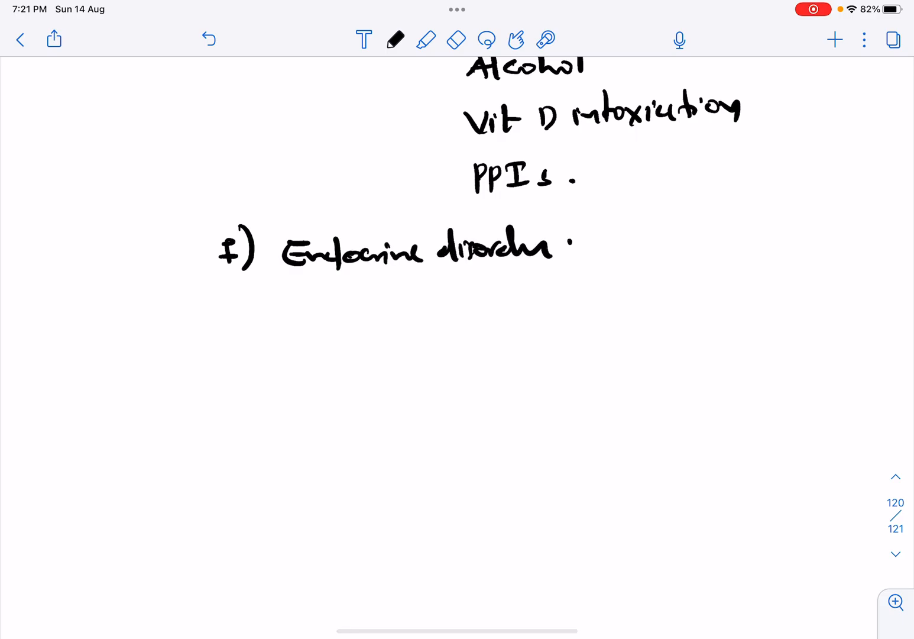
List SIADH, ↓Thyroid and ↑PTH as endocrine causes
mouse_move(643, 229)
mouse_down()
mouse_move(629, 251)
mouse_move(646, 255)
mouse_up()
mouse_move(653, 255)
mouse_down()
mouse_move(669, 231)
mouse_move(678, 256)
mouse_up()
mouse_move(679, 235)
mouse_down()
mouse_move(680, 257)
mouse_move(714, 259)
mouse_up()
drag(704, 249, 718, 247)
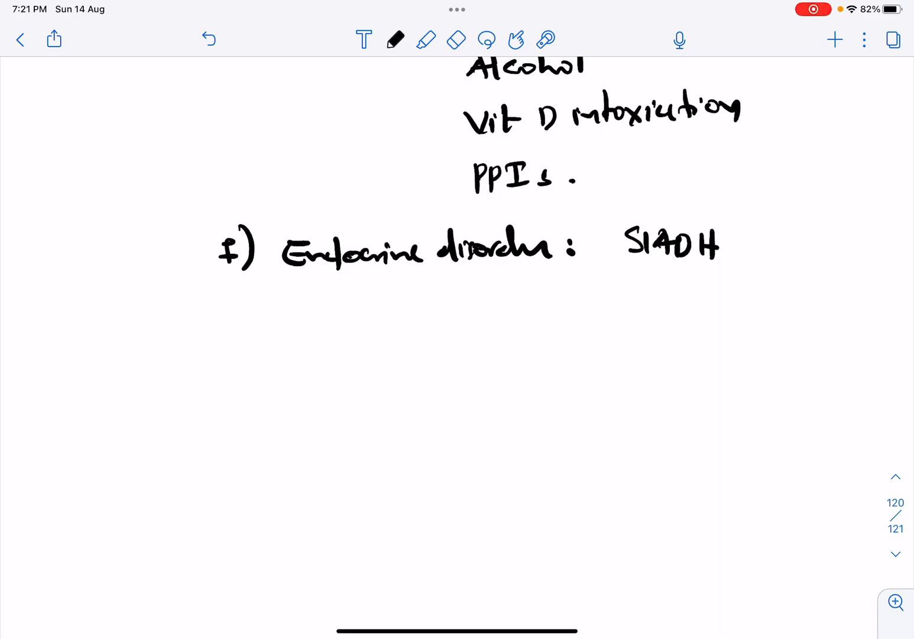
mouse_move(629, 287)
mouse_down()
mouse_move(629, 319)
mouse_move(680, 288)
mouse_up()
mouse_move(672, 290)
mouse_down()
mouse_move(673, 317)
mouse_move(703, 311)
mouse_move(703, 330)
mouse_up()
mouse_move(703, 308)
mouse_down()
mouse_move(722, 300)
mouse_move(768, 319)
mouse_up()
mouse_move(632, 359)
mouse_down()
mouse_move(632, 389)
mouse_move(643, 375)
mouse_move(665, 386)
mouse_up()
mouse_move(666, 358)
mouse_down()
mouse_move(667, 373)
mouse_move(694, 358)
mouse_up()
mouse_move(687, 359)
mouse_down()
mouse_move(687, 384)
mouse_move(699, 381)
mouse_up()
drag(711, 358, 711, 384)
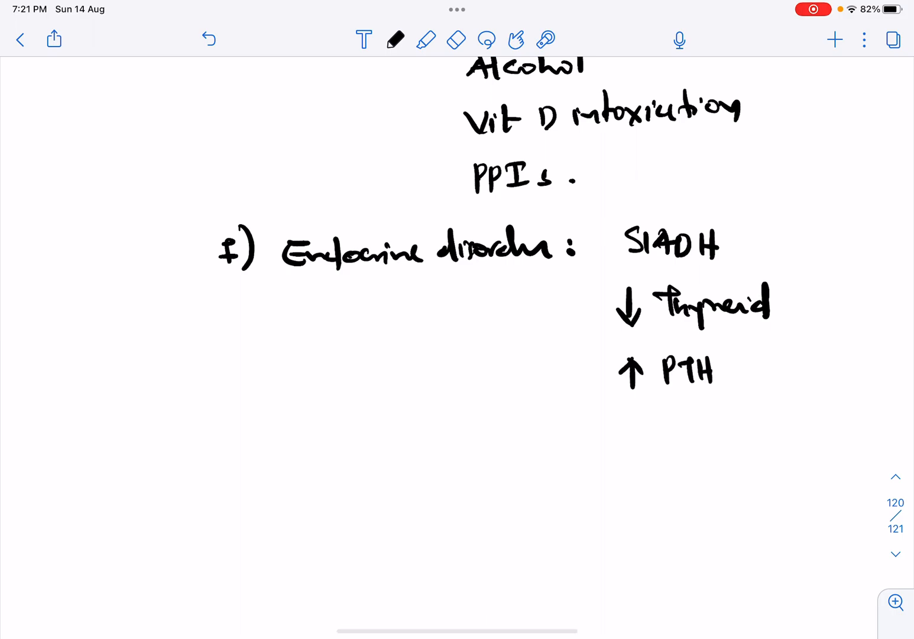
Add '1°/2° Aldosteronism.' as the final endocrine cause
mouse_move(569, 423)
mouse_down()
mouse_move(576, 442)
mouse_move(607, 450)
mouse_up()
drag(621, 425, 639, 441)
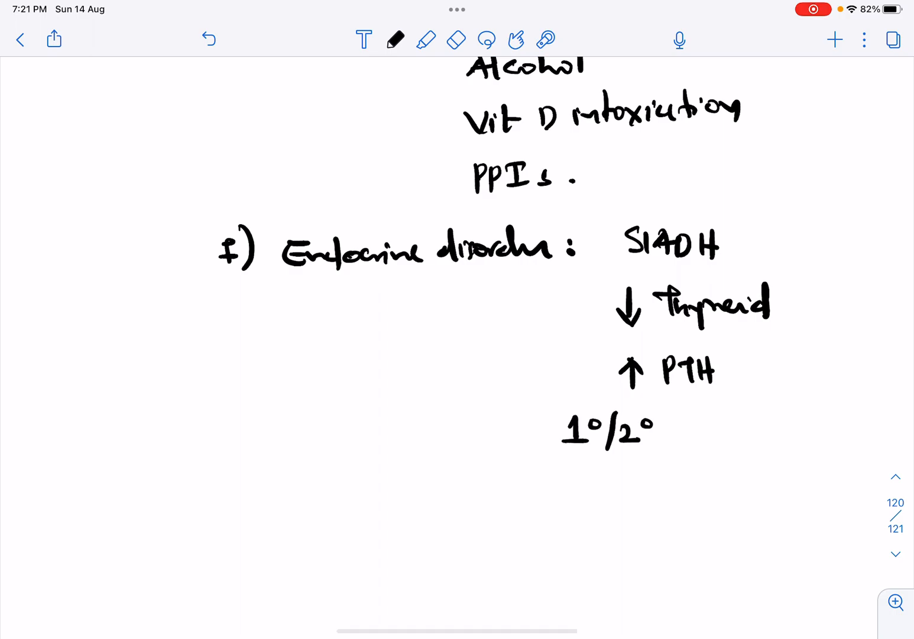
mouse_move(684, 417)
mouse_down()
mouse_move(702, 438)
mouse_move(738, 437)
mouse_up()
mouse_move(753, 406)
mouse_down()
mouse_move(751, 422)
mouse_move(770, 432)
mouse_move(792, 433)
mouse_move(816, 418)
mouse_move(853, 438)
mouse_up()
click(859, 433)
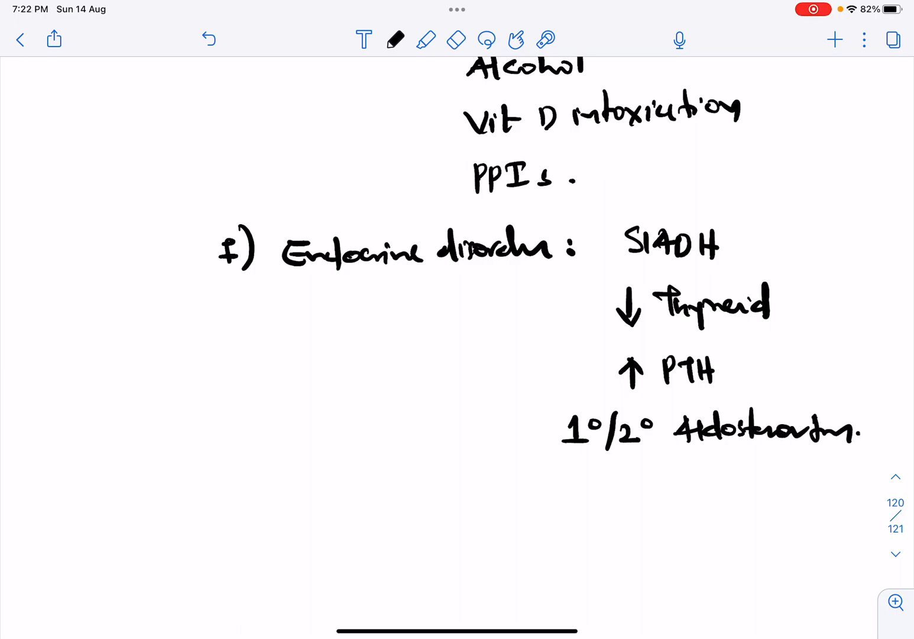
scroll(457, 321, down, 2)
scroll(457, 321, down, 3)
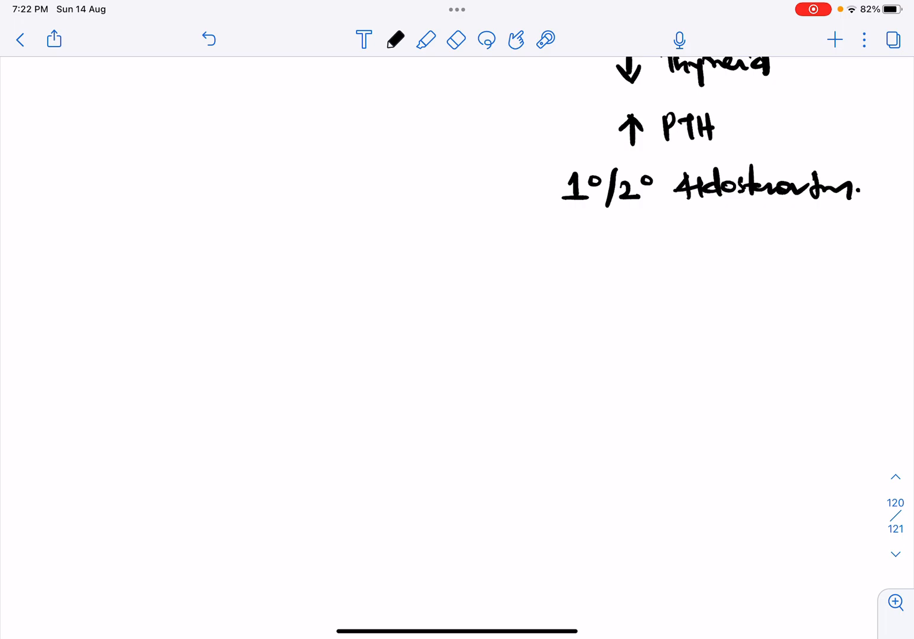
scroll(458, 322, down, 2)
Handwrite the '* C/F :' heading and 'Neuromuscular :' below it
drag(130, 177, 129, 197)
drag(117, 188, 146, 185)
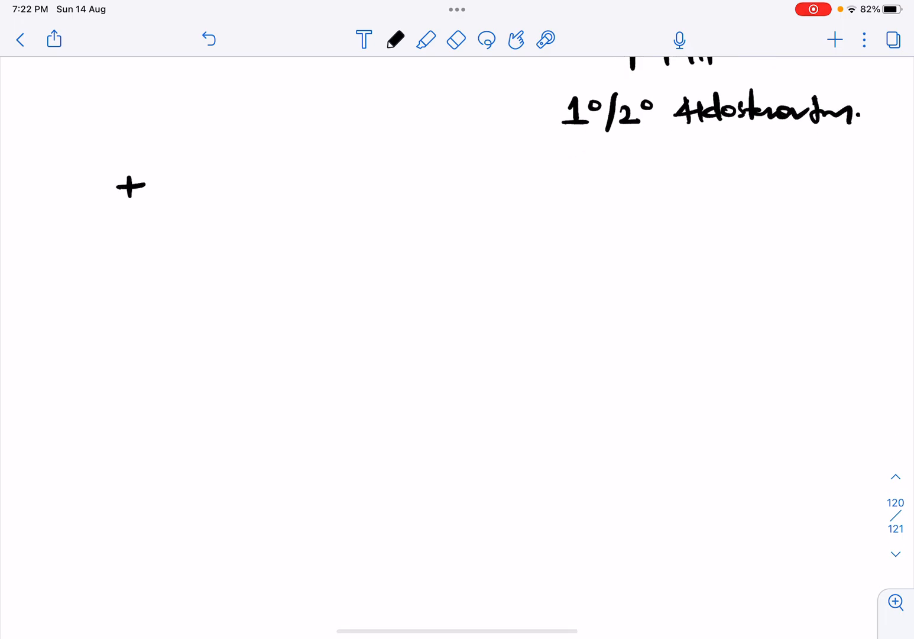
mouse_move(198, 171)
mouse_down()
mouse_move(204, 213)
mouse_move(234, 191)
mouse_up()
drag(217, 190, 215, 215)
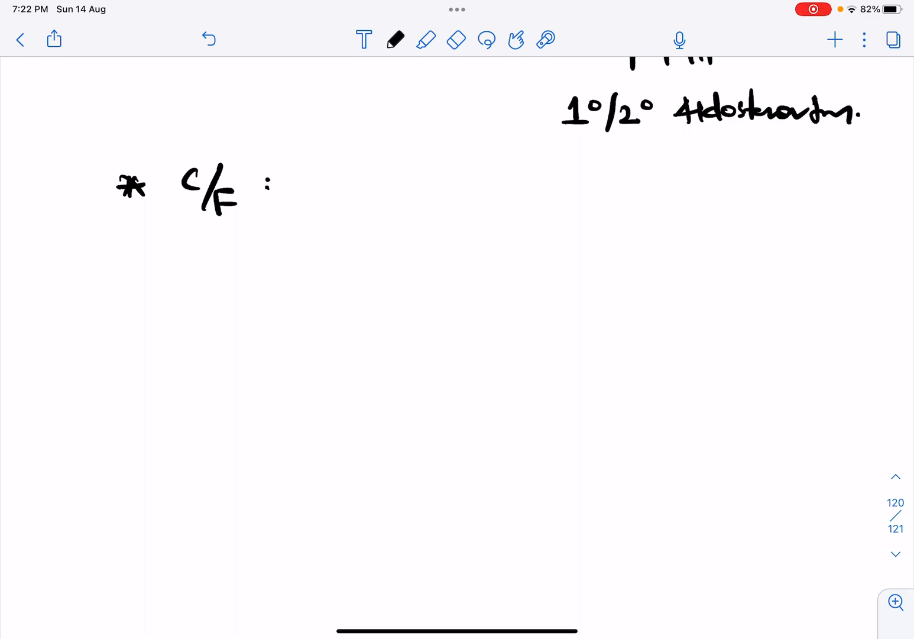
scroll(457, 321, down, 3)
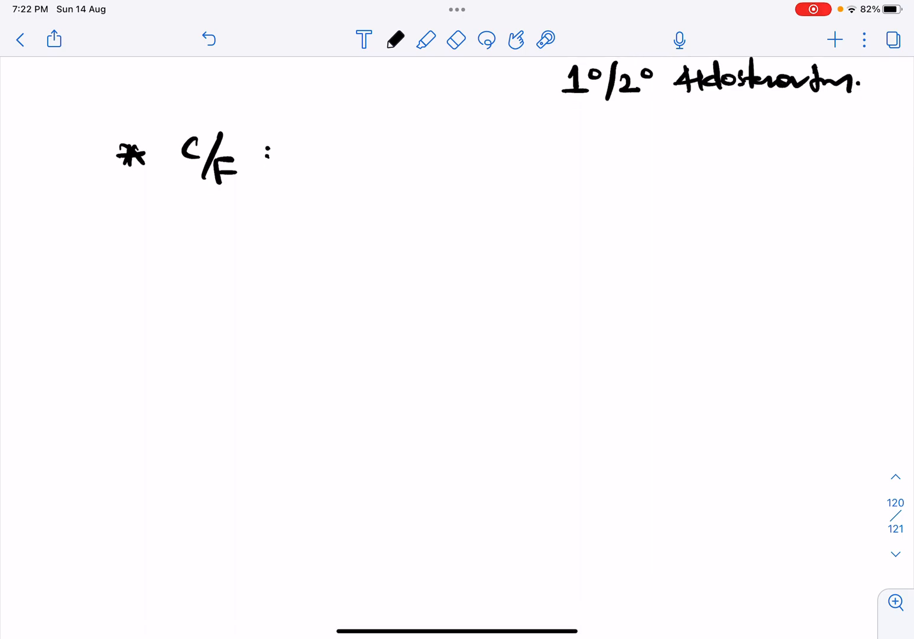
mouse_move(215, 188)
mouse_down()
mouse_move(214, 210)
mouse_move(236, 212)
mouse_up()
mouse_move(231, 172)
mouse_down()
mouse_move(234, 207)
mouse_move(407, 206)
mouse_up()
mouse_move(406, 170)
mouse_down()
mouse_move(409, 208)
mouse_move(437, 211)
mouse_up()
click(472, 191)
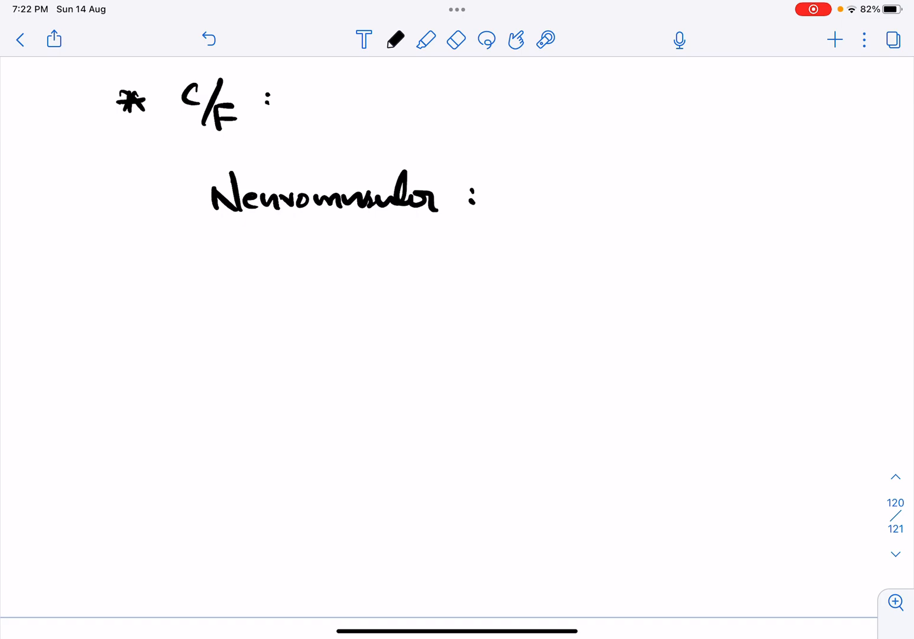
List Tetany and Ms weakness as the first neuromuscular features
drag(512, 172, 551, 169)
mouse_move(546, 172)
mouse_down()
mouse_move(548, 195)
mouse_move(574, 194)
mouse_up()
mouse_move(581, 179)
mouse_down()
mouse_move(599, 190)
mouse_move(639, 184)
mouse_up()
drag(639, 171, 624, 208)
mouse_move(523, 235)
mouse_down()
mouse_move(523, 254)
mouse_move(544, 236)
mouse_move(547, 264)
mouse_up()
mouse_move(555, 242)
mouse_down()
mouse_move(555, 256)
mouse_move(616, 244)
mouse_move(626, 259)
mouse_up()
mouse_move(635, 240)
mouse_down()
mouse_move(647, 253)
mouse_move(675, 240)
mouse_move(714, 254)
mouse_up()
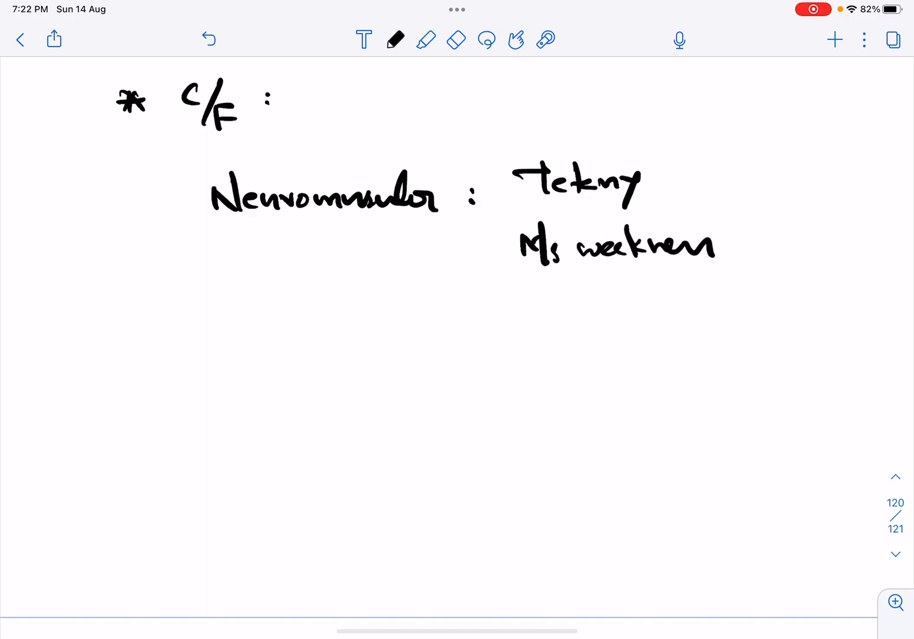
Add Chvostek sign and Trousseau sign below Ms weakness
mouse_move(545, 300)
mouse_down()
mouse_move(549, 318)
mouse_move(584, 308)
mouse_move(610, 318)
mouse_up()
drag(618, 289, 620, 318)
drag(646, 284, 646, 317)
mouse_move(657, 302)
mouse_down()
mouse_move(661, 317)
mouse_move(674, 312)
mouse_move(711, 327)
mouse_up()
drag(718, 303, 738, 309)
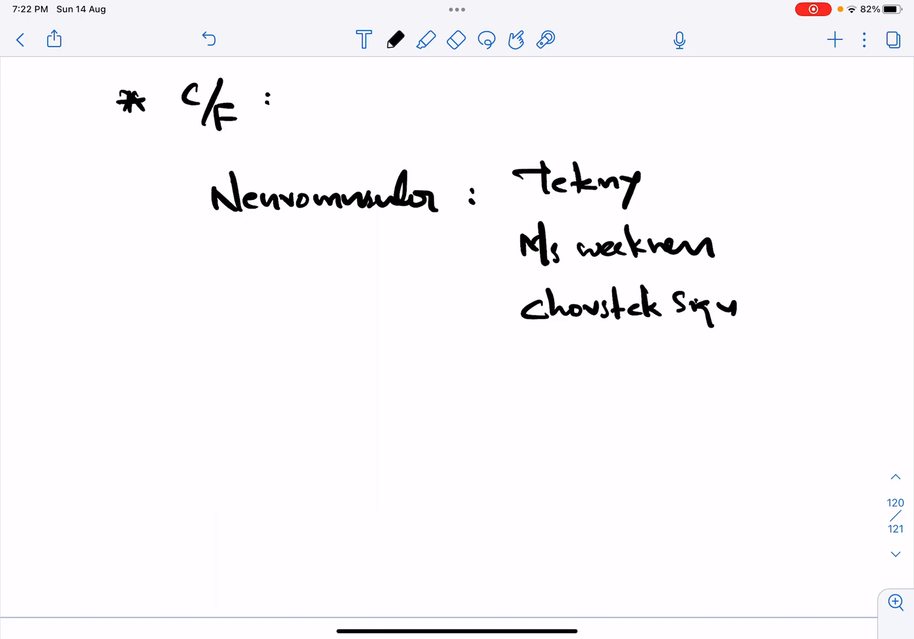
drag(528, 357, 549, 354)
mouse_move(544, 355)
mouse_down()
mouse_move(547, 380)
mouse_move(568, 366)
mouse_up()
drag(572, 364, 692, 373)
mouse_move(706, 364)
mouse_down()
mouse_move(724, 367)
mouse_move(721, 391)
mouse_up()
drag(735, 379, 754, 372)
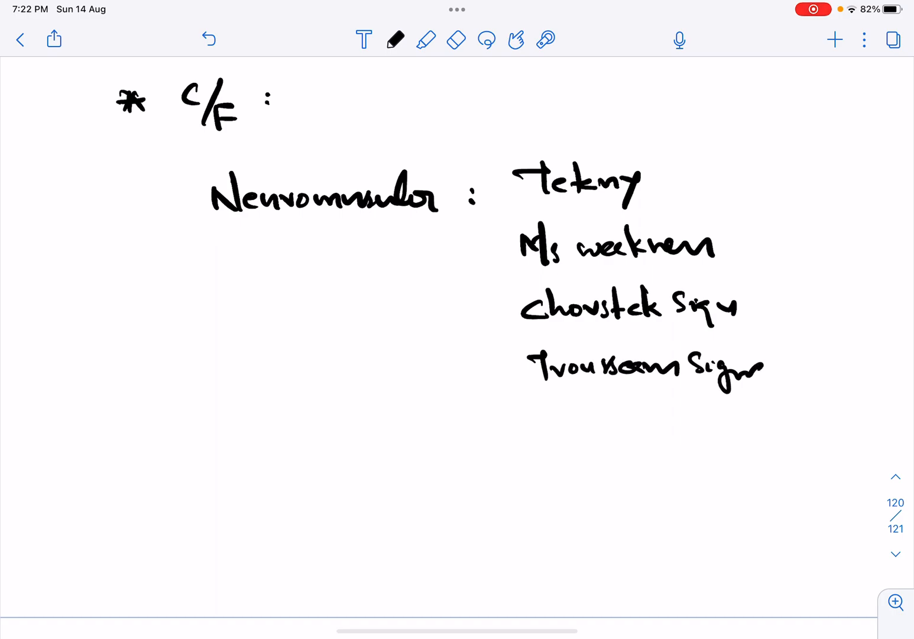
Add Cerebellar signs and Seizures, then brace the first four neuromuscular features
mouse_move(540, 412)
mouse_down()
mouse_move(542, 433)
mouse_move(576, 429)
mouse_up()
mouse_move(569, 426)
mouse_down()
mouse_move(679, 445)
mouse_move(668, 447)
mouse_up()
drag(684, 433, 710, 429)
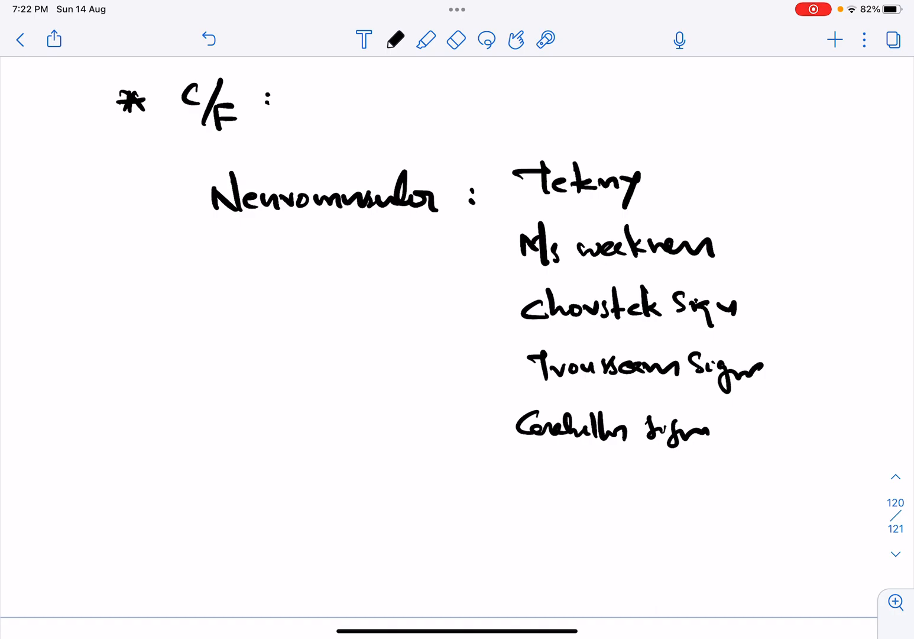
mouse_move(533, 487)
mouse_down()
mouse_move(549, 473)
mouse_move(561, 491)
mouse_move(591, 493)
mouse_move(627, 477)
mouse_move(639, 494)
mouse_up()
click(596, 488)
click(654, 491)
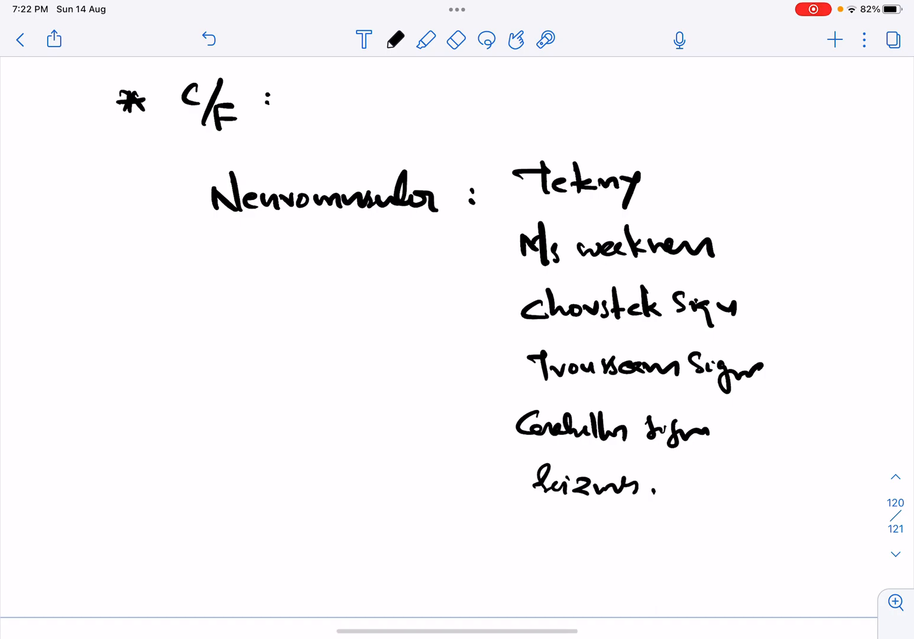
mouse_move(777, 150)
mouse_down()
mouse_move(792, 207)
mouse_move(776, 393)
mouse_up()
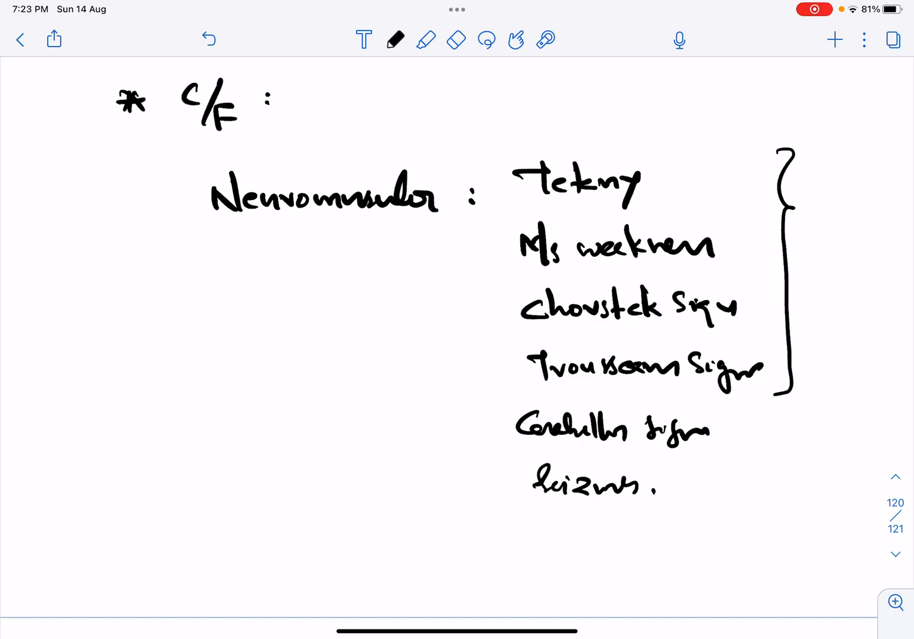
scroll(457, 336, down, 1)
scroll(457, 336, down, 5)
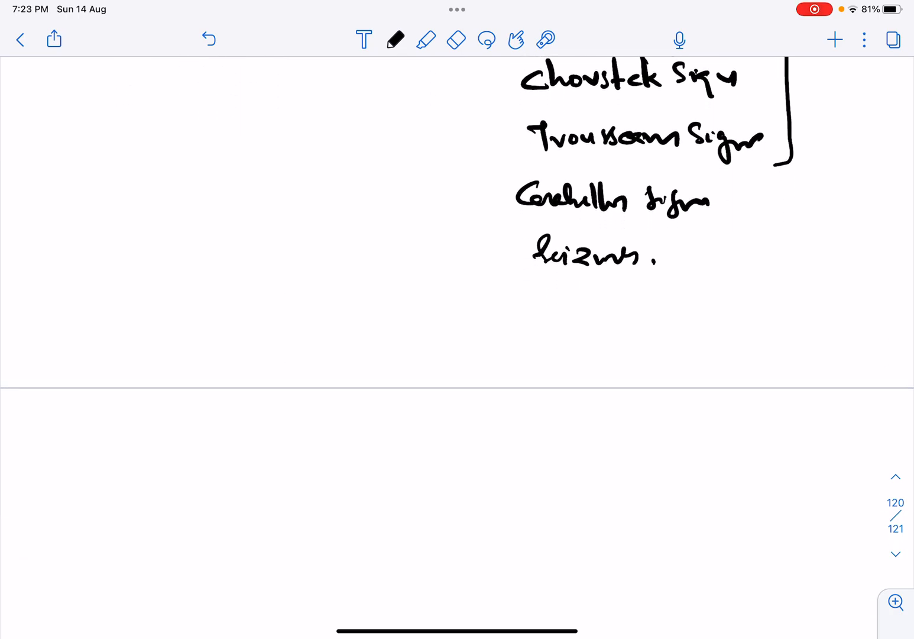
scroll(457, 322, down, 4)
Handwrite the GI line: Dysphagia and Nausea
mouse_move(320, 207)
mouse_down()
mouse_move(300, 226)
mouse_move(324, 219)
mouse_up()
mouse_move(338, 208)
mouse_down()
mouse_move(338, 230)
mouse_move(350, 210)
mouse_up()
drag(330, 231, 353, 230)
click(460, 201)
click(460, 215)
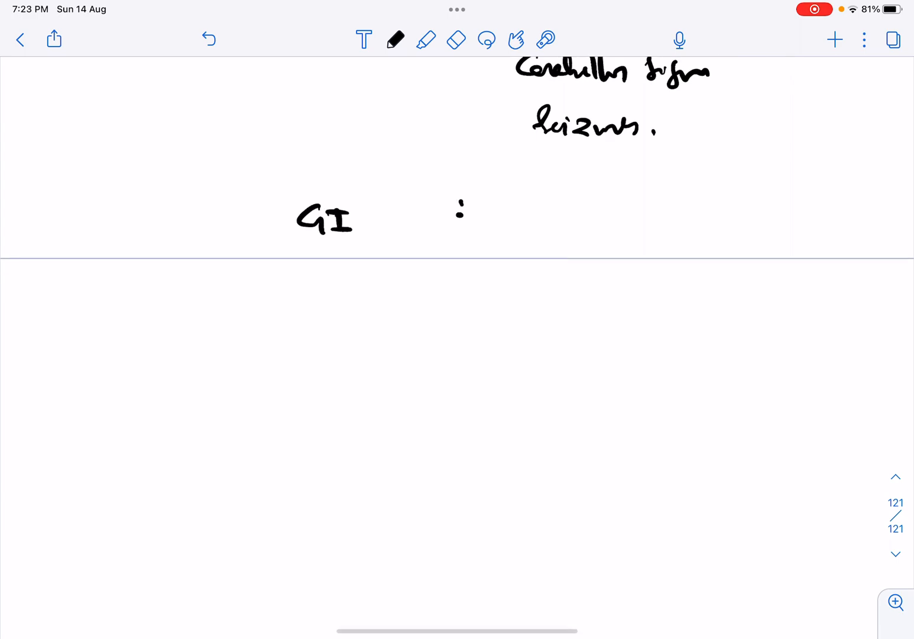
mouse_move(518, 191)
mouse_down()
mouse_move(517, 214)
mouse_move(567, 236)
mouse_up()
drag(576, 184, 580, 213)
mouse_move(581, 203)
mouse_down()
mouse_move(619, 211)
mouse_move(611, 241)
mouse_move(635, 219)
mouse_up()
click(631, 205)
drag(640, 212, 661, 221)
mouse_move(524, 248)
mouse_down()
mouse_move(524, 265)
mouse_move(547, 276)
mouse_up()
drag(554, 263, 626, 276)
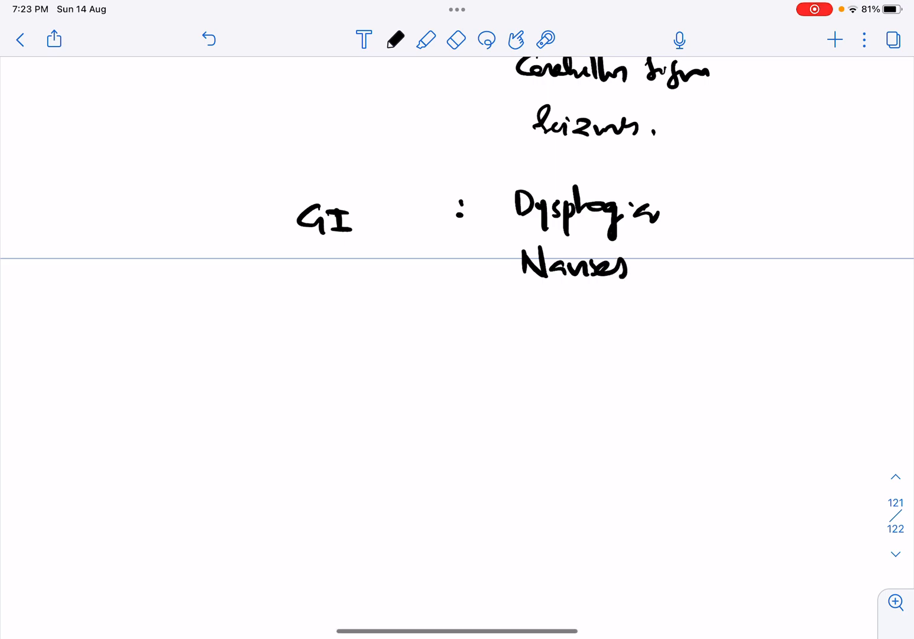
scroll(457, 343, down, 2)
scroll(457, 343, down, 3)
Handwrite the CVS line: Dysrhythmia, Hypotension, HF
drag(265, 144, 337, 151)
mouse_move(334, 135)
mouse_down()
mouse_move(354, 133)
mouse_move(359, 152)
mouse_up()
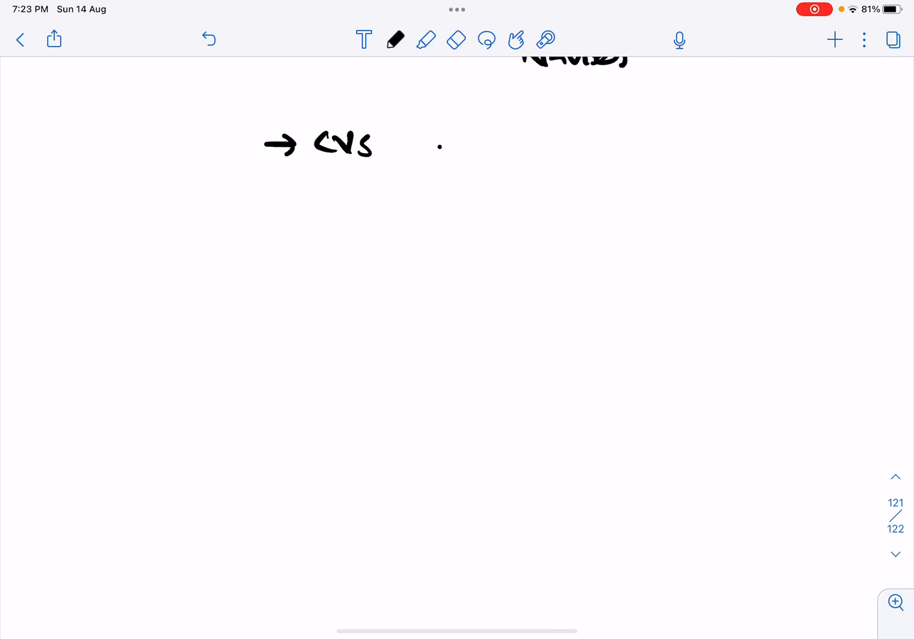
mouse_move(486, 123)
mouse_down()
mouse_move(487, 148)
mouse_move(512, 163)
mouse_move(525, 147)
mouse_move(703, 152)
mouse_up()
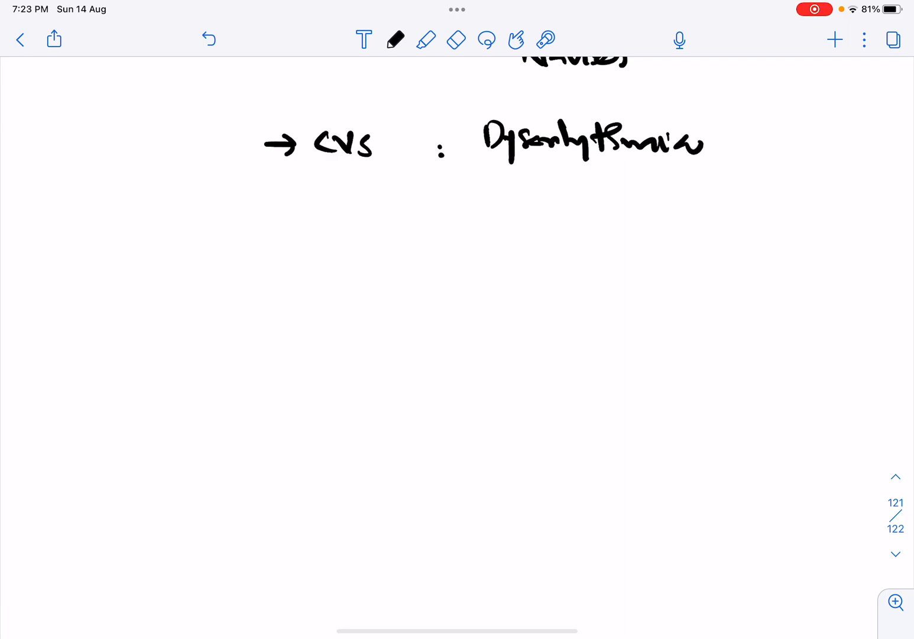
drag(498, 183, 500, 205)
mouse_move(506, 180)
mouse_down()
mouse_move(508, 210)
mouse_move(523, 223)
mouse_move(545, 208)
mouse_up()
drag(564, 176, 565, 210)
mouse_move(558, 198)
mouse_down()
mouse_move(579, 193)
mouse_move(601, 206)
mouse_up()
mouse_move(610, 189)
mouse_down()
mouse_move(604, 207)
mouse_move(662, 193)
mouse_up()
drag(500, 247, 501, 266)
mouse_move(516, 243)
mouse_down()
mouse_move(514, 268)
mouse_move(520, 257)
mouse_up()
mouse_move(528, 250)
mouse_down()
mouse_move(548, 249)
mouse_move(533, 272)
mouse_up()
drag(534, 261, 553, 261)
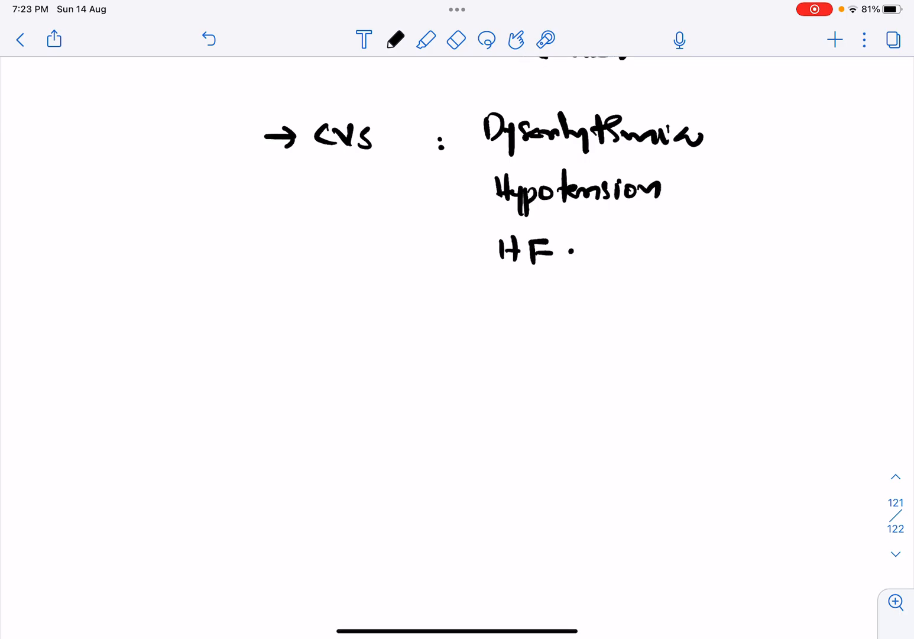
scroll(458, 321, down, 2)
Handwrite the A/w line noting ↓K+ and ↓Ca2+
mouse_move(373, 288)
mouse_down()
mouse_move(362, 308)
mouse_move(383, 313)
mouse_up()
mouse_move(367, 303)
mouse_down()
mouse_move(379, 300)
mouse_move(391, 322)
mouse_move(431, 300)
mouse_up()
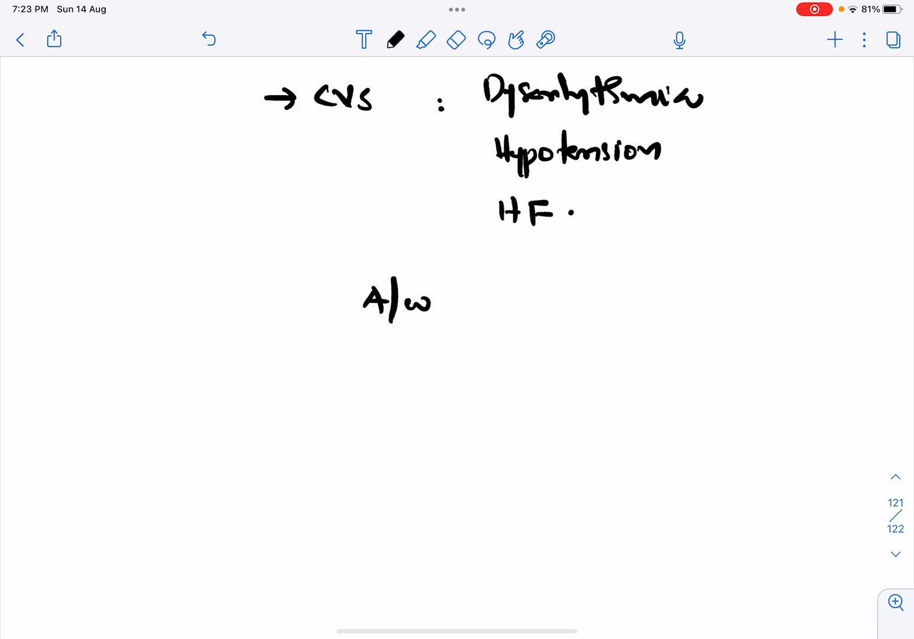
mouse_move(552, 271)
mouse_down()
mouse_move(552, 306)
mouse_move(565, 292)
mouse_up()
drag(582, 270, 584, 300)
mouse_move(604, 277)
mouse_down()
mouse_move(605, 300)
mouse_move(625, 273)
mouse_up()
drag(616, 267, 617, 286)
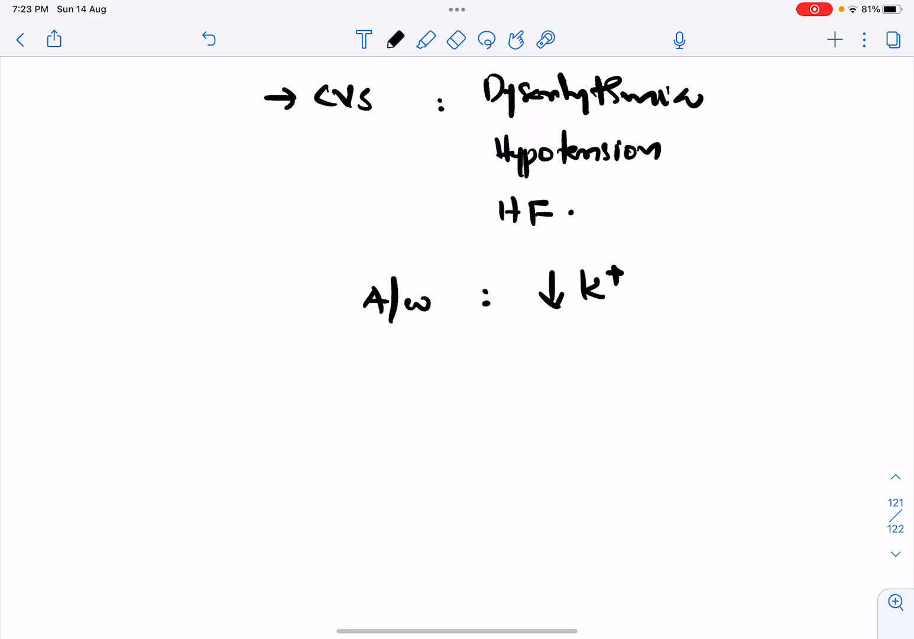
click(545, 368)
mouse_move(556, 344)
mouse_down()
mouse_move(558, 371)
mouse_move(570, 363)
mouse_move(618, 371)
mouse_move(640, 356)
mouse_up()
drag(642, 346, 654, 343)
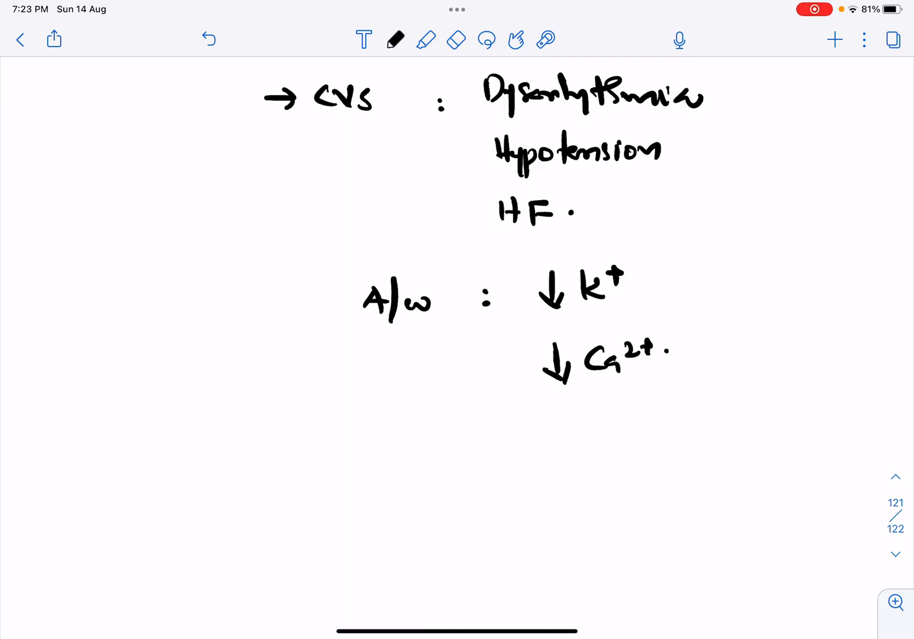
scroll(458, 286, down, 3)
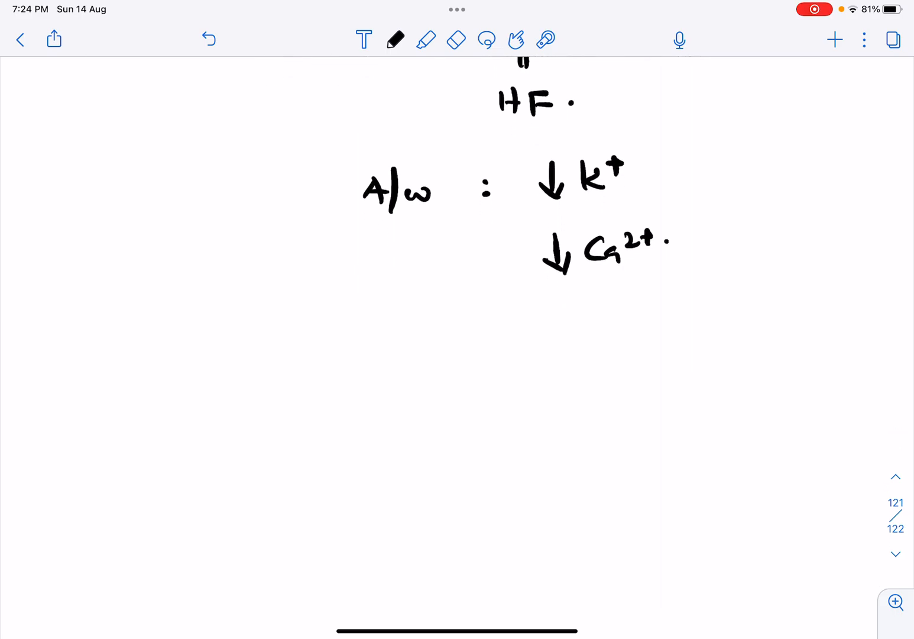
scroll(499, 214, down, 5)
Handwrite the '* Tx :' heading and first bullet 'Tx or stop the cause.'
mouse_move(159, 115)
mouse_down()
mouse_move(152, 142)
mouse_move(222, 113)
mouse_move(214, 137)
mouse_up()
drag(227, 126, 241, 138)
drag(240, 126, 229, 138)
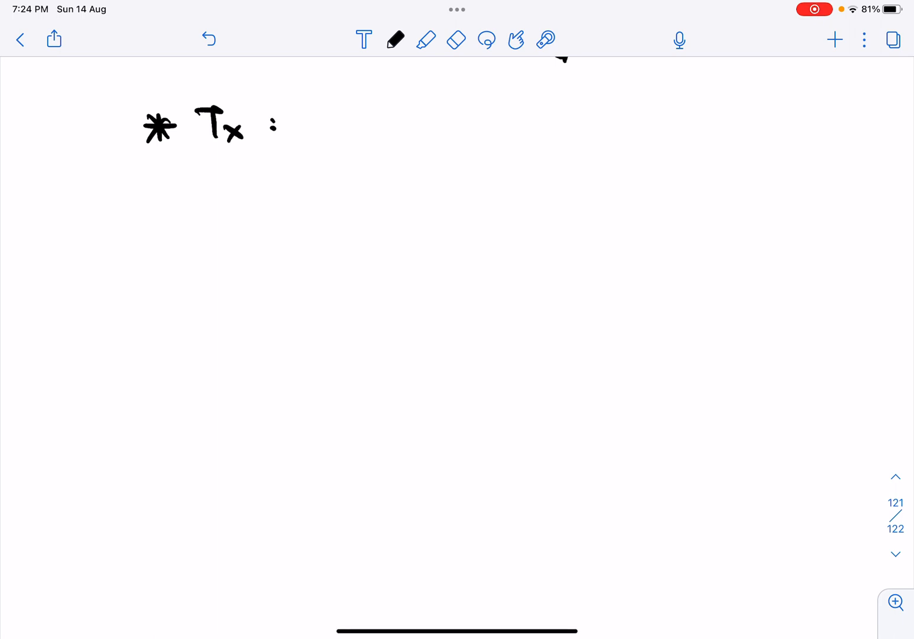
drag(193, 217, 225, 218)
mouse_move(213, 207)
mouse_down()
mouse_move(224, 227)
mouse_move(286, 196)
mouse_up()
click(261, 200)
drag(277, 195, 279, 223)
click(290, 214)
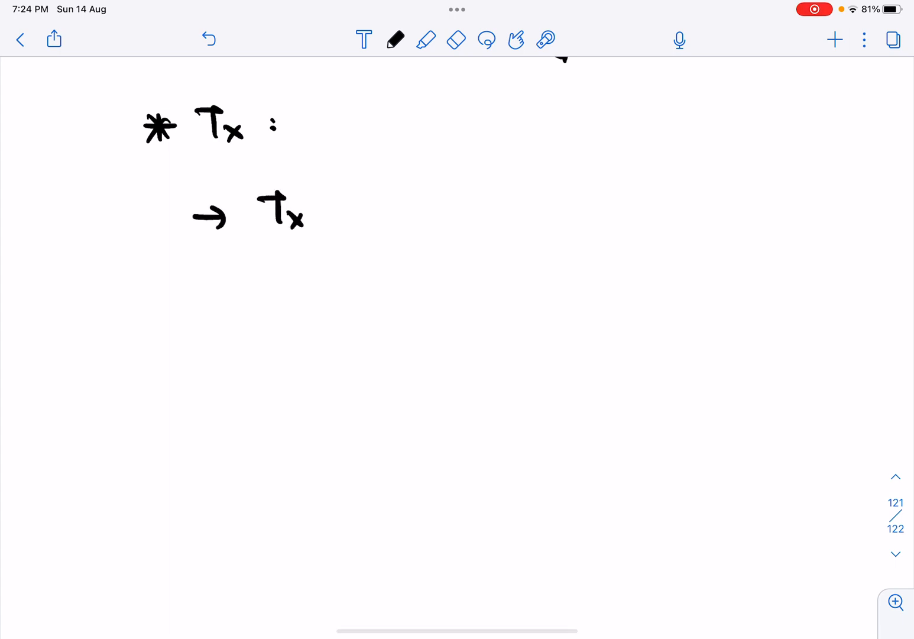
mouse_move(337, 202)
mouse_down()
mouse_move(336, 215)
mouse_move(361, 204)
mouse_move(433, 213)
mouse_move(431, 238)
mouse_up()
mouse_move(472, 185)
mouse_down()
mouse_move(473, 210)
mouse_move(492, 208)
mouse_up()
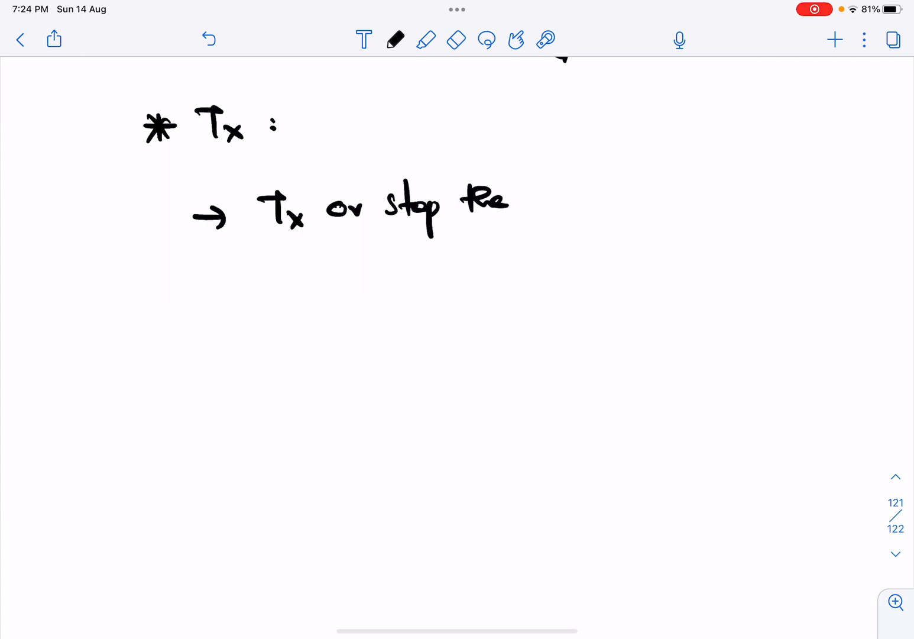
mouse_move(550, 184)
mouse_down()
mouse_move(549, 201)
mouse_move(565, 193)
mouse_move(607, 200)
mouse_up()
click(624, 194)
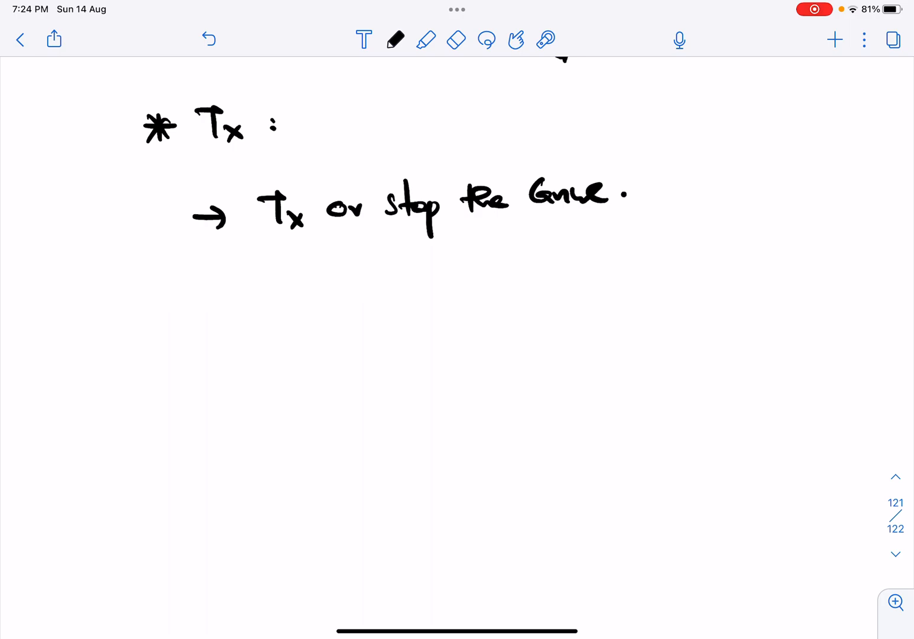
scroll(457, 286, down, 1)
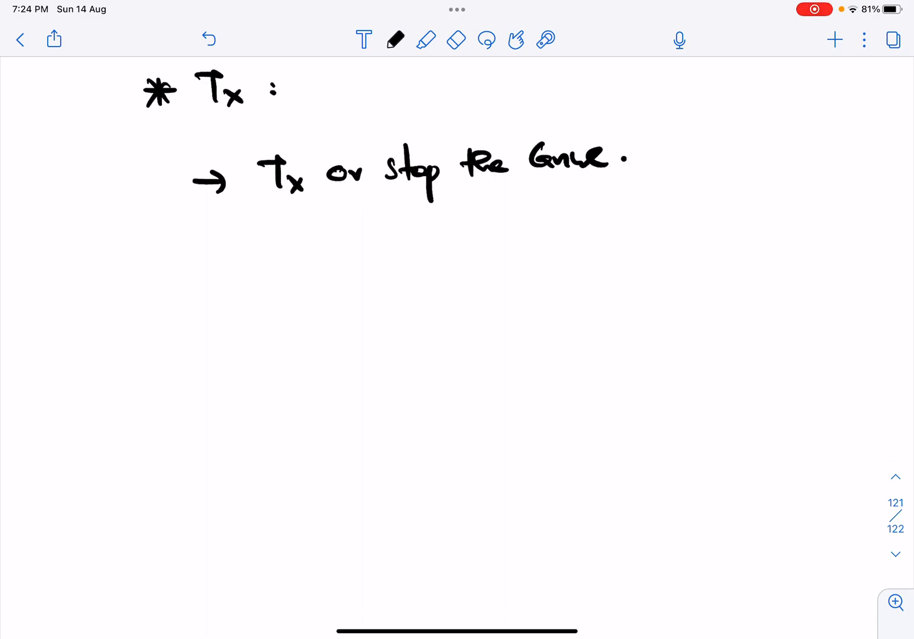
Handwrite the second bullet: Asymptomatic pt — Oral Mg2+
drag(196, 269, 224, 269)
drag(213, 258, 213, 279)
click(277, 254)
mouse_move(272, 271)
mouse_down()
mouse_move(298, 277)
mouse_move(309, 263)
mouse_up()
drag(305, 261, 320, 291)
mouse_move(326, 264)
mouse_down()
mouse_move(360, 286)
mouse_move(363, 299)
mouse_up()
mouse_move(375, 238)
mouse_down()
mouse_move(374, 273)
mouse_move(429, 266)
mouse_up()
mouse_move(440, 238)
mouse_down()
mouse_move(441, 270)
mouse_move(472, 265)
mouse_move(500, 280)
mouse_move(529, 269)
mouse_up()
click(501, 247)
drag(524, 251, 545, 247)
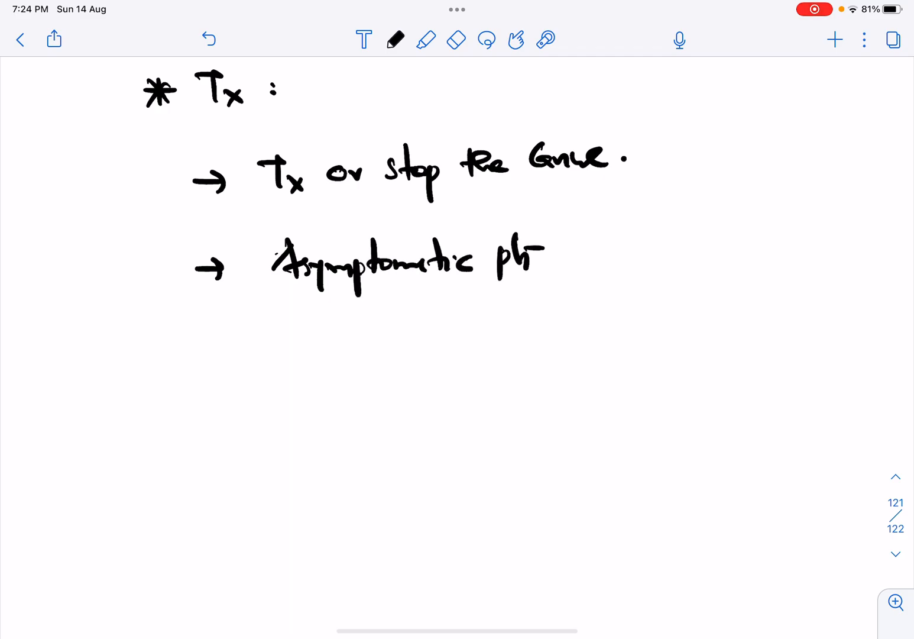
mouse_move(621, 239)
mouse_down()
mouse_move(617, 255)
mouse_move(651, 243)
mouse_move(675, 253)
mouse_up()
mouse_move(700, 228)
mouse_down()
mouse_move(700, 237)
mouse_move(734, 243)
mouse_move(734, 277)
mouse_up()
mouse_move(736, 245)
mouse_down()
mouse_move(747, 249)
mouse_move(779, 213)
mouse_up()
drag(773, 207, 774, 230)
Handwrite the third bullet: Symptomatic / Severe hypoMg2+
mouse_move(203, 362)
mouse_down()
mouse_move(228, 361)
mouse_move(219, 370)
mouse_up()
mouse_move(294, 339)
mouse_down()
mouse_move(280, 363)
mouse_move(303, 372)
mouse_move(339, 363)
mouse_up()
mouse_move(340, 348)
mouse_down()
mouse_move(341, 379)
mouse_move(352, 361)
mouse_up()
mouse_move(361, 330)
mouse_down()
mouse_move(361, 365)
mouse_move(377, 357)
mouse_up()
mouse_move(381, 349)
mouse_down()
mouse_move(421, 361)
mouse_move(429, 347)
mouse_up()
click(454, 348)
drag(429, 350, 457, 360)
drag(493, 320, 476, 377)
drag(527, 337, 515, 356)
mouse_move(527, 350)
mouse_down()
mouse_move(551, 356)
mouse_move(626, 343)
mouse_move(629, 367)
mouse_up()
mouse_move(629, 335)
mouse_down()
mouse_move(641, 348)
mouse_move(681, 342)
mouse_up()
mouse_move(671, 336)
mouse_down()
mouse_move(692, 343)
mouse_move(690, 366)
mouse_up()
mouse_move(703, 326)
mouse_down()
mouse_move(715, 337)
mouse_move(783, 350)
mouse_move(808, 323)
mouse_up()
click(754, 343)
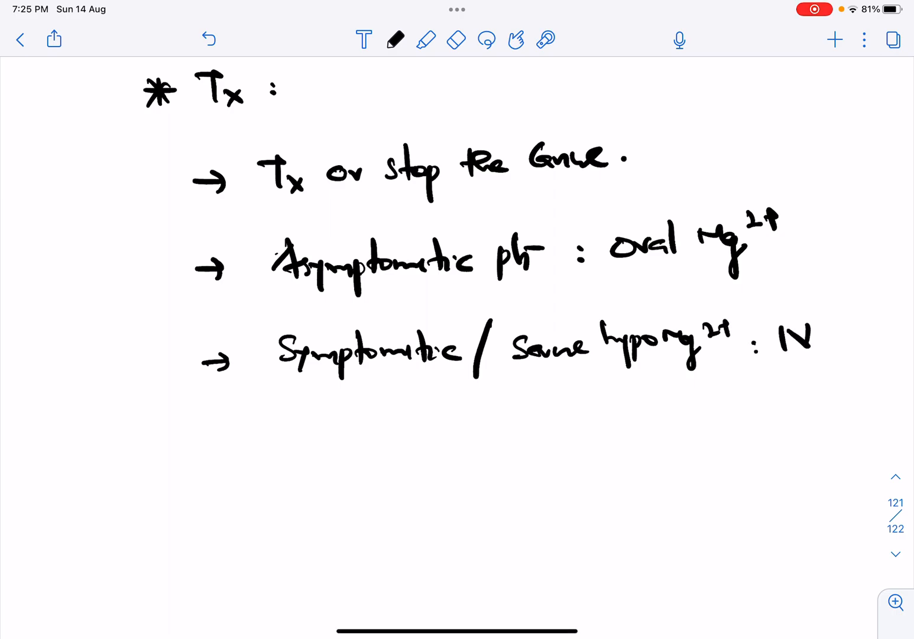
scroll(457, 285, down, 5)
scroll(458, 286, down, 3)
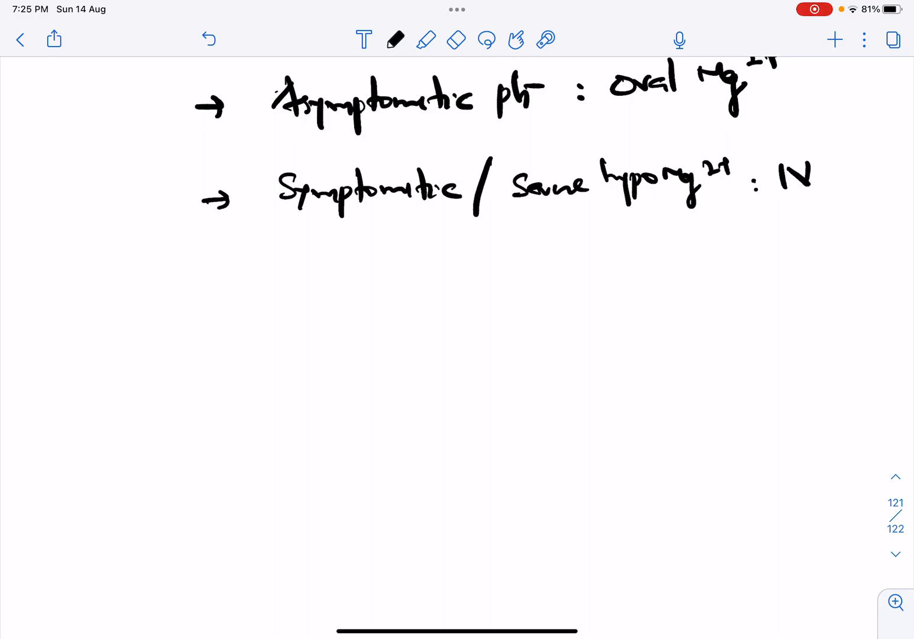
Handwrite the IV dose '1–4 gm of MgSO4 in 100'
mouse_move(314, 272)
mouse_down()
mouse_move(324, 291)
mouse_move(338, 293)
mouse_up()
click(346, 283)
drag(385, 263, 410, 279)
drag(394, 264, 394, 291)
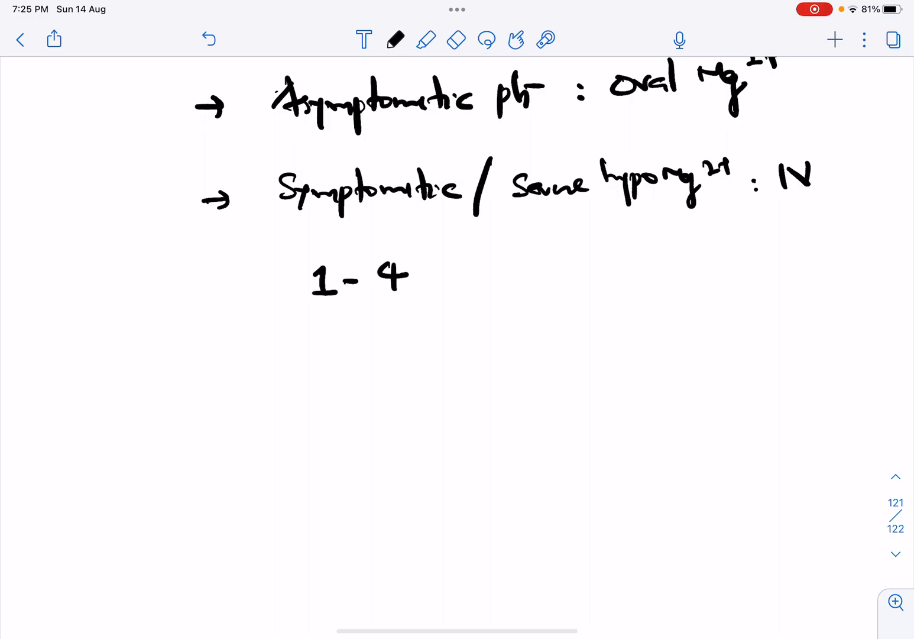
mouse_move(440, 266)
mouse_down()
mouse_move(427, 297)
mouse_move(476, 283)
mouse_move(523, 290)
mouse_move(558, 262)
mouse_move(557, 277)
mouse_up()
drag(575, 256, 597, 301)
drag(613, 251, 605, 279)
mouse_move(631, 261)
mouse_down()
mouse_move(616, 278)
mouse_move(732, 267)
mouse_up()
drag(747, 250, 815, 270)
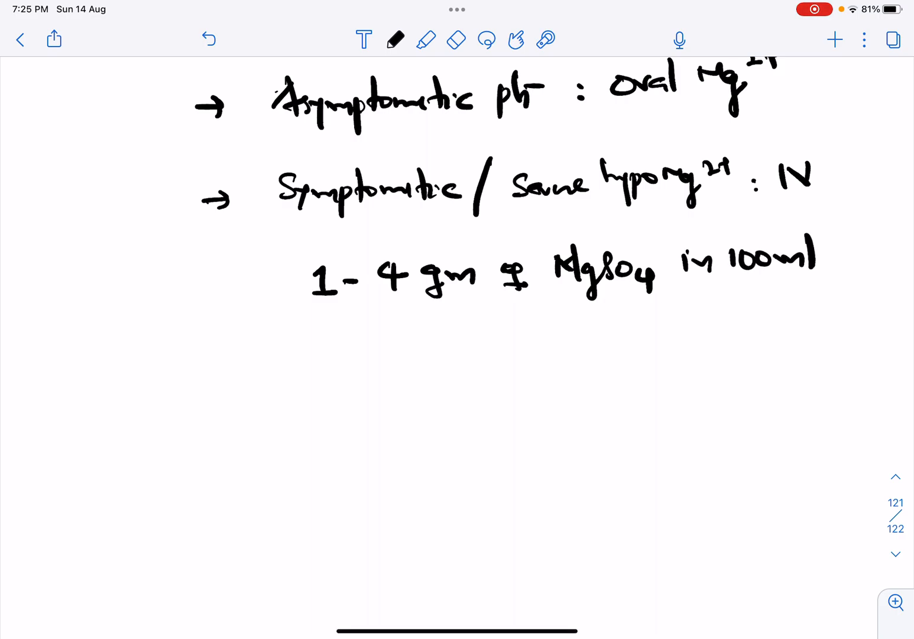
Continue with 'ml D5 & administered over 10–60 minute'
drag(325, 344, 325, 370)
mouse_move(323, 343)
mouse_down()
mouse_move(326, 370)
mouse_move(350, 373)
mouse_move(340, 385)
mouse_up()
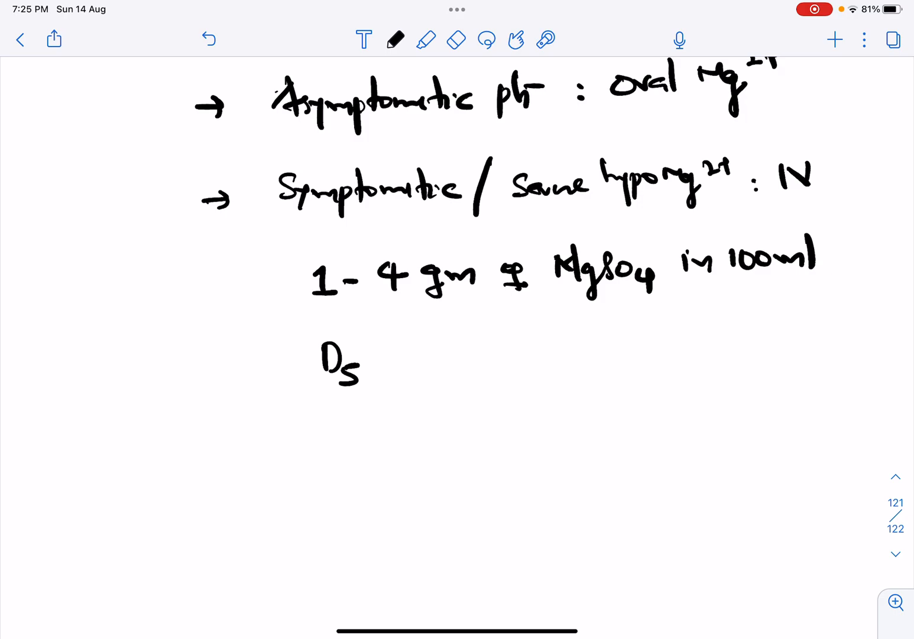
mouse_move(391, 354)
mouse_down()
mouse_move(416, 353)
mouse_move(406, 369)
mouse_move(433, 358)
mouse_up()
mouse_move(433, 357)
mouse_down()
mouse_move(589, 352)
mouse_move(604, 362)
mouse_move(636, 338)
mouse_move(712, 344)
mouse_up()
mouse_move(719, 327)
mouse_down()
mouse_move(721, 343)
mouse_move(726, 336)
mouse_up()
mouse_move(737, 332)
mouse_down()
mouse_move(781, 336)
mouse_move(813, 319)
mouse_up()
mouse_move(821, 314)
mouse_down()
mouse_move(825, 338)
mouse_move(863, 326)
mouse_move(864, 341)
mouse_move(880, 328)
mouse_up()
drag(864, 319, 885, 315)
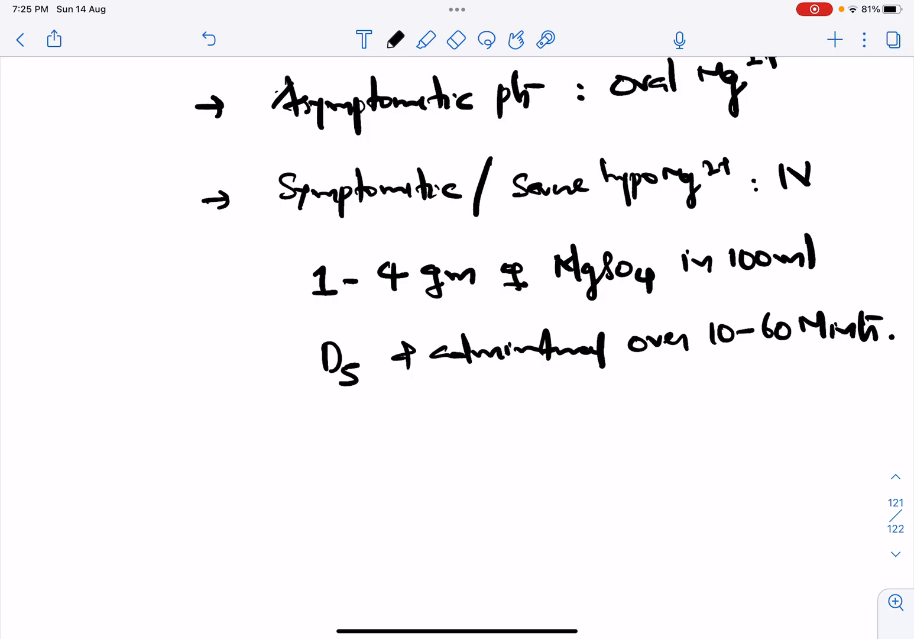
scroll(457, 343, down, 2)
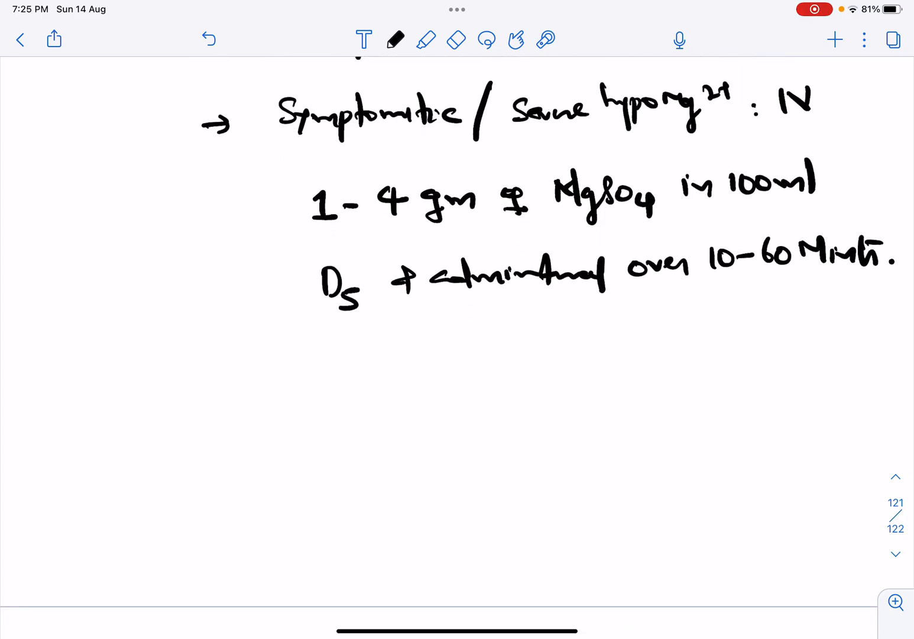
Handwrite the arrow bullet 'Spironolactone.'
mouse_move(223, 377)
mouse_down()
mouse_move(256, 377)
mouse_move(243, 390)
mouse_up()
mouse_move(334, 357)
mouse_down()
mouse_move(319, 379)
mouse_move(342, 399)
mouse_up()
mouse_move(342, 368)
mouse_down()
mouse_move(343, 386)
mouse_move(383, 369)
mouse_move(479, 366)
mouse_up()
drag(476, 365, 521, 367)
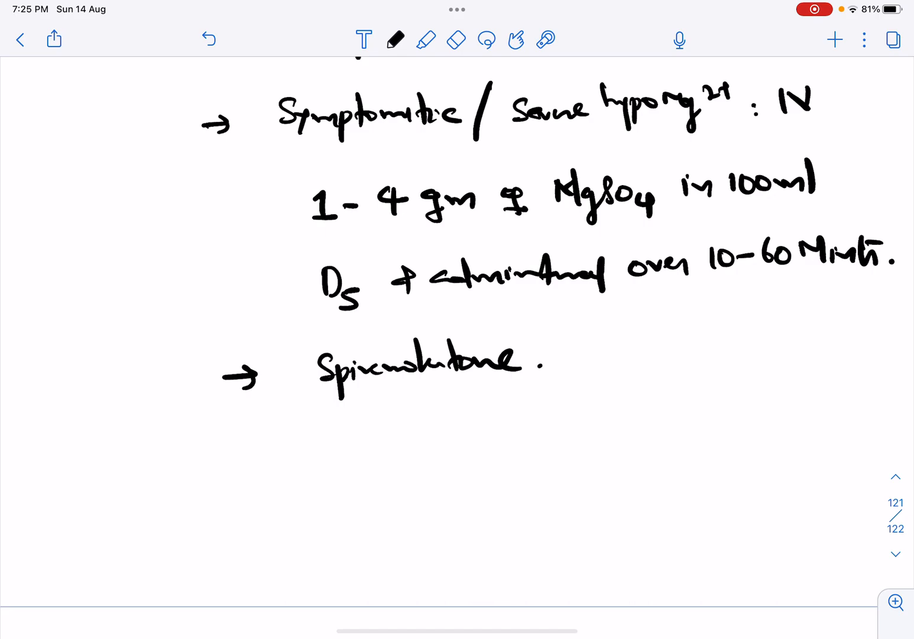
click(540, 365)
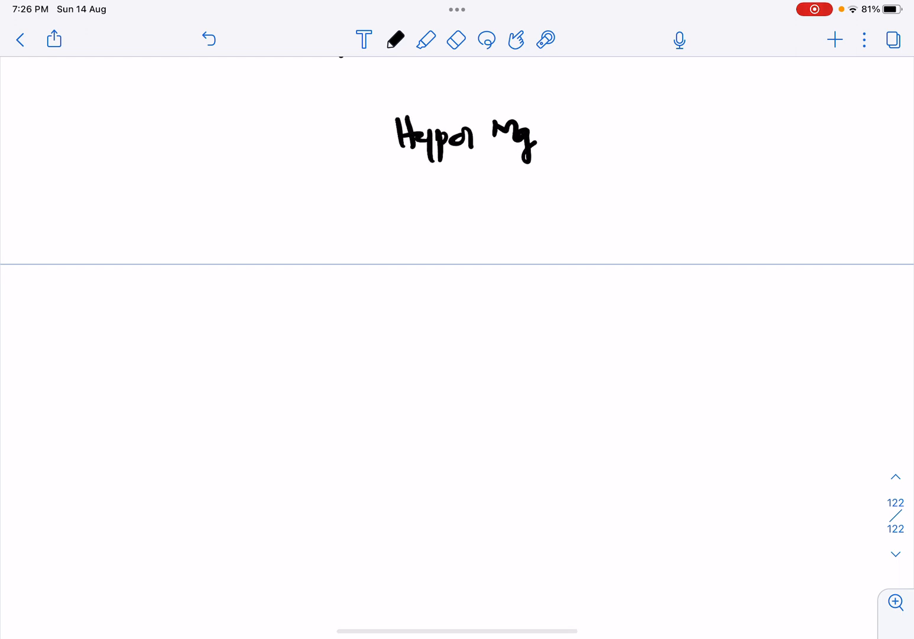
Finish the underlined 'Hyper Mg2+' title and write the '* Causes :' heading
drag(549, 112, 564, 124)
mouse_move(562, 119)
mouse_down()
mouse_move(580, 118)
mouse_move(572, 133)
mouse_up()
drag(448, 188, 492, 188)
click(502, 184)
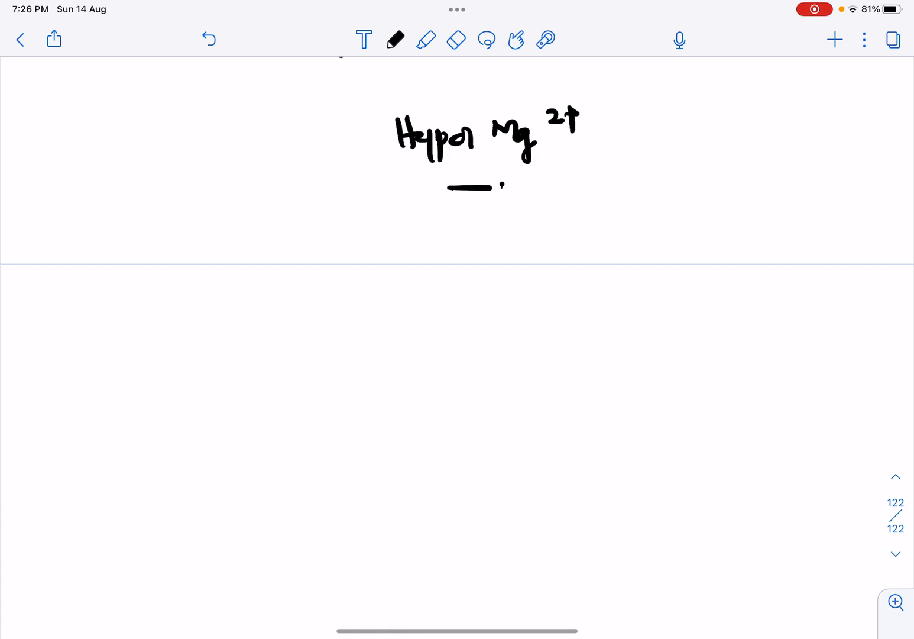
mouse_move(155, 236)
mouse_down()
mouse_move(154, 259)
mouse_move(169, 241)
mouse_up()
mouse_move(147, 235)
mouse_down()
mouse_move(177, 260)
mouse_move(219, 256)
mouse_move(235, 243)
mouse_move(248, 256)
mouse_up()
mouse_move(251, 240)
mouse_down()
mouse_move(262, 255)
mouse_move(272, 250)
mouse_up()
drag(275, 243, 289, 257)
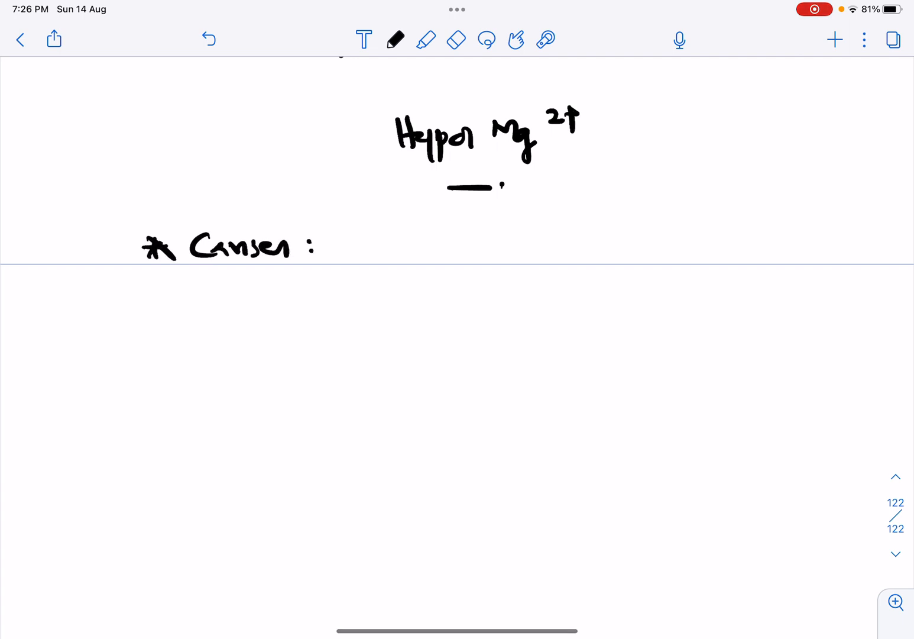
Write cause a) as '↑ Mg2+ load :'
drag(210, 337, 212, 367)
drag(260, 323, 263, 355)
mouse_move(249, 334)
mouse_down()
mouse_move(261, 319)
mouse_move(273, 335)
mouse_move(314, 336)
mouse_move(326, 353)
mouse_up()
mouse_move(327, 342)
mouse_down()
mouse_move(345, 337)
mouse_move(330, 379)
mouse_up()
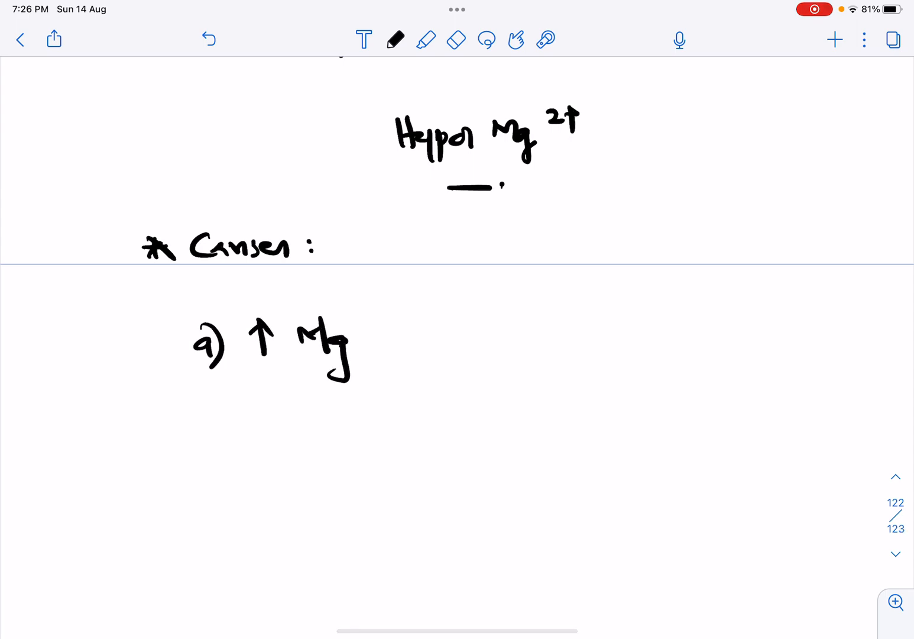
mouse_move(357, 328)
mouse_down()
mouse_move(412, 354)
mouse_move(467, 356)
mouse_up()
click(500, 330)
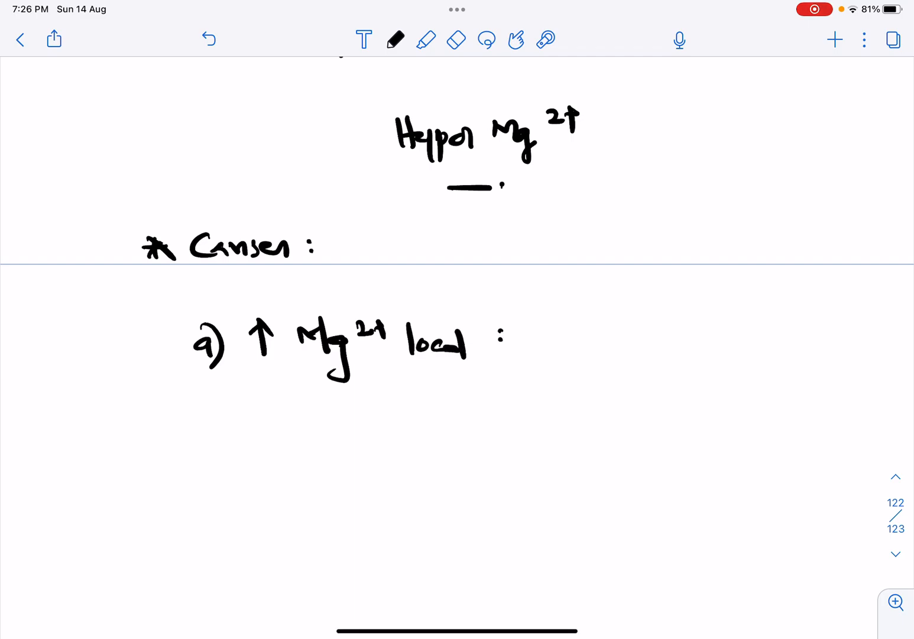
scroll(458, 322, down, 2)
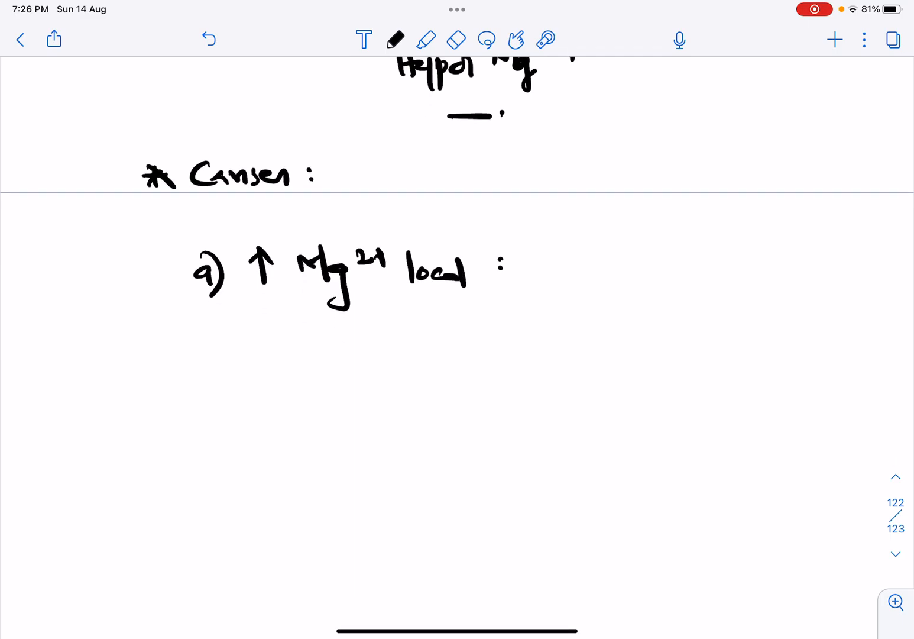
List cause a) conditions: antacids/laxatives, rhabdomyolysis, tumour lysis, DKA
mouse_move(555, 230)
mouse_down()
mouse_move(565, 254)
mouse_move(591, 264)
mouse_move(665, 252)
mouse_move(675, 263)
mouse_up()
mouse_move(723, 221)
mouse_down()
mouse_move(722, 252)
mouse_move(776, 247)
mouse_up()
mouse_move(783, 221)
mouse_down()
mouse_move(786, 255)
mouse_move(859, 236)
mouse_up()
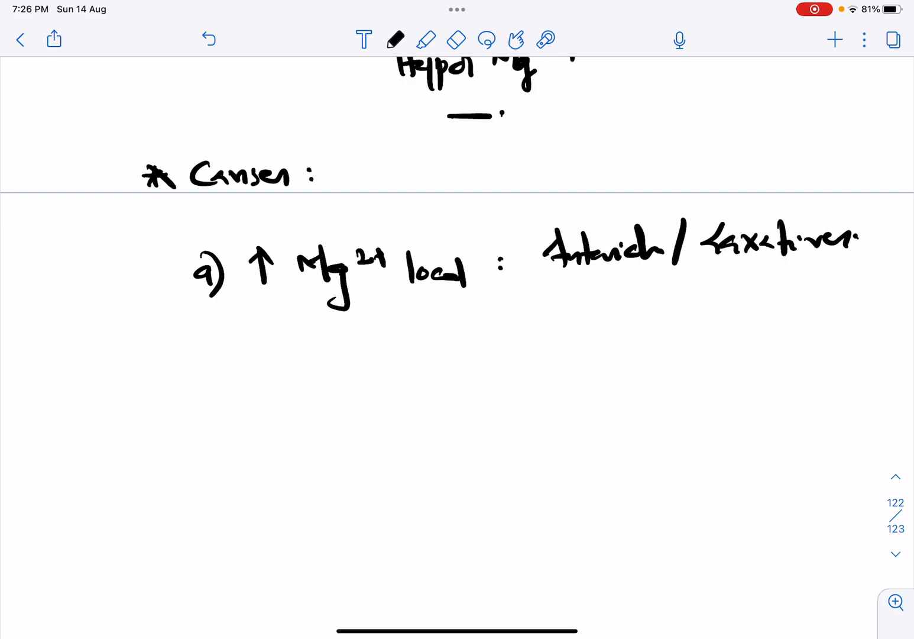
mouse_move(552, 305)
mouse_down()
mouse_move(571, 330)
mouse_move(625, 315)
mouse_move(705, 327)
mouse_move(747, 304)
mouse_move(750, 330)
mouse_up()
mouse_move(763, 300)
mouse_down()
mouse_move(768, 320)
mouse_move(779, 317)
mouse_up()
drag(792, 299, 789, 320)
drag(549, 365, 581, 364)
mouse_move(571, 365)
mouse_down()
mouse_move(574, 390)
mouse_move(655, 382)
mouse_up()
mouse_move(661, 369)
mouse_down()
mouse_move(679, 379)
mouse_move(680, 397)
mouse_move(691, 384)
mouse_up()
mouse_move(704, 366)
mouse_down()
mouse_move(706, 384)
mouse_move(717, 383)
mouse_up()
drag(575, 421, 575, 443)
mouse_move(575, 423)
mouse_down()
mouse_move(578, 445)
mouse_move(595, 444)
mouse_up()
drag(615, 425, 604, 436)
mouse_move(604, 434)
mouse_down()
mouse_move(617, 443)
mouse_move(643, 443)
mouse_move(641, 436)
mouse_up()
scroll(458, 322, down, 3)
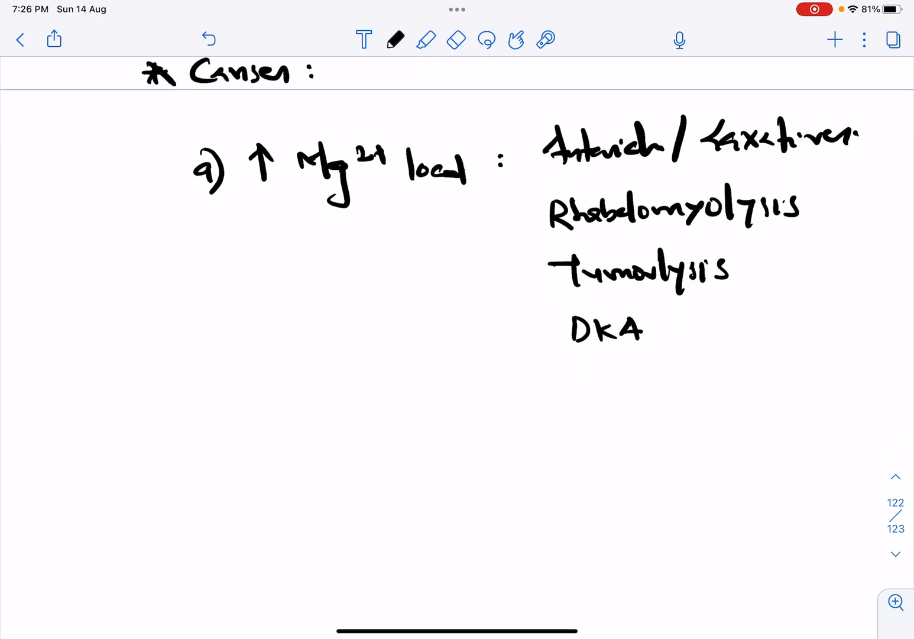
scroll(458, 322, down, 1)
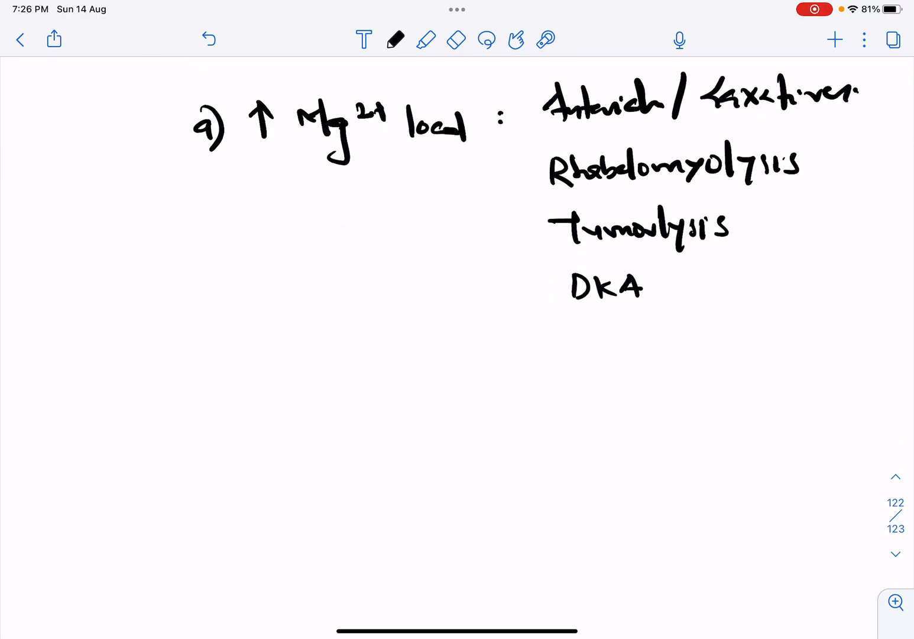
Write cause b) as '↑ Renal Absorption of Mg2+'
drag(199, 352, 210, 393)
mouse_move(266, 381)
mouse_down()
mouse_move(266, 349)
mouse_move(306, 375)
mouse_move(336, 371)
mouse_up()
mouse_move(335, 362)
mouse_down()
mouse_move(362, 371)
mouse_move(391, 363)
mouse_up()
mouse_move(395, 356)
mouse_down()
mouse_move(409, 372)
mouse_move(428, 369)
mouse_up()
mouse_move(439, 352)
mouse_down()
mouse_move(437, 366)
mouse_move(458, 389)
mouse_up()
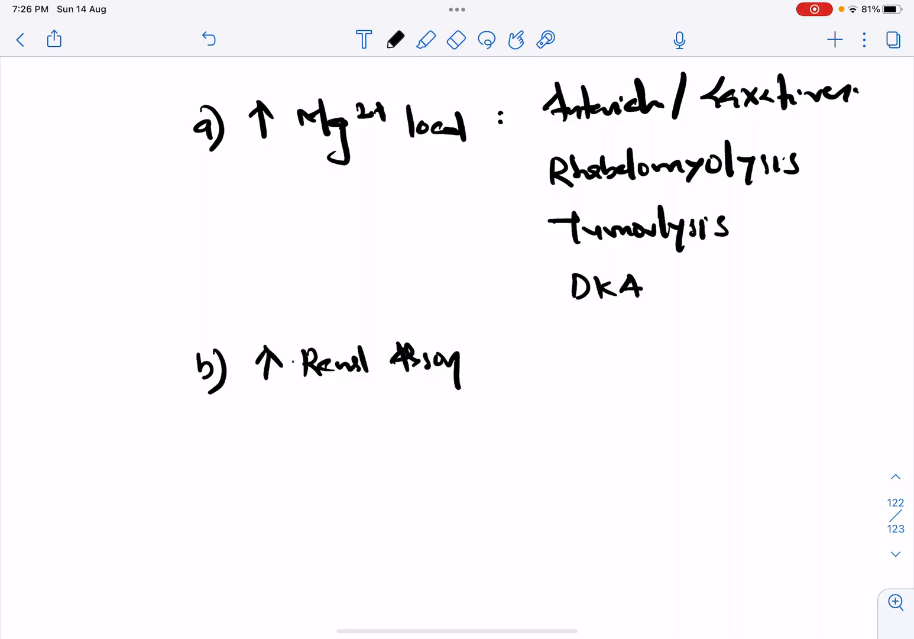
mouse_move(467, 339)
mouse_down()
mouse_move(472, 368)
mouse_move(520, 362)
mouse_up()
mouse_move(327, 414)
mouse_down()
mouse_move(336, 440)
mouse_move(390, 435)
mouse_move(392, 451)
mouse_move(413, 429)
mouse_up()
drag(416, 416, 431, 432)
List cause b) conditions: ↑PTH, hypothyroidism, adrenal insufficiency
mouse_move(620, 359)
mouse_down()
mouse_move(621, 389)
mouse_move(629, 371)
mouse_move(652, 386)
mouse_move(654, 373)
mouse_up()
mouse_move(664, 366)
mouse_down()
mouse_move(679, 362)
mouse_move(675, 385)
mouse_up()
mouse_move(687, 359)
mouse_down()
mouse_move(686, 384)
mouse_move(700, 388)
mouse_up()
drag(684, 376, 707, 374)
drag(613, 417, 614, 440)
mouse_move(623, 415)
mouse_down()
mouse_move(624, 442)
mouse_move(631, 431)
mouse_up()
mouse_move(629, 427)
mouse_down()
mouse_move(636, 454)
mouse_move(645, 457)
mouse_move(666, 434)
mouse_move(705, 455)
mouse_up()
mouse_move(702, 429)
mouse_down()
mouse_move(705, 457)
mouse_move(729, 435)
mouse_up()
drag(727, 427, 749, 434)
mouse_move(767, 402)
mouse_down()
mouse_move(772, 439)
mouse_move(802, 442)
mouse_up()
drag(800, 429, 824, 433)
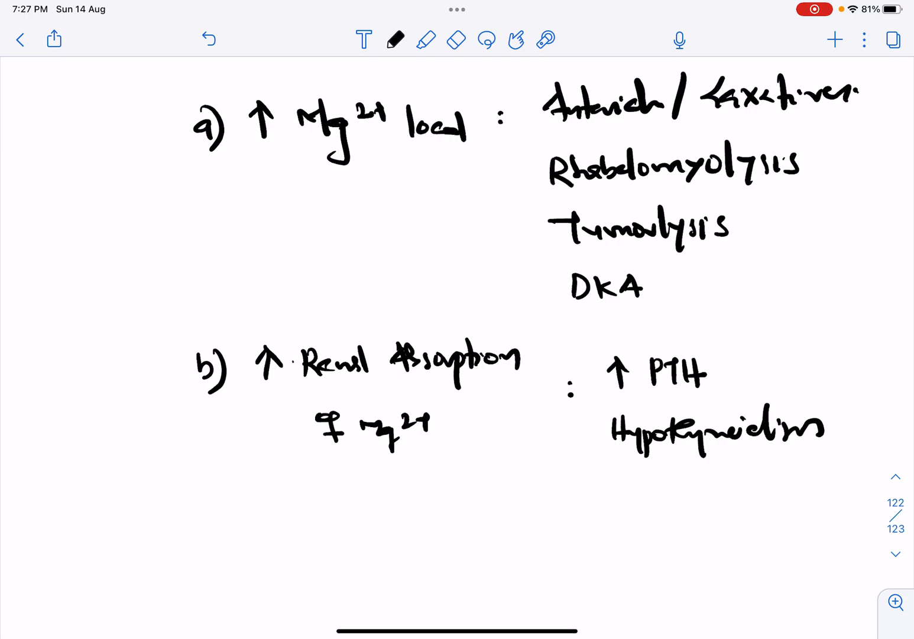
drag(620, 477, 628, 509)
mouse_move(609, 506)
mouse_down()
mouse_move(622, 494)
mouse_move(640, 500)
mouse_up()
mouse_move(638, 479)
mouse_down()
mouse_move(640, 511)
mouse_move(689, 495)
mouse_move(694, 509)
mouse_up()
mouse_move(716, 488)
mouse_down()
mouse_move(718, 503)
mouse_move(736, 499)
mouse_move(758, 529)
mouse_up()
drag(761, 487, 736, 521)
mouse_move(776, 473)
mouse_down()
mouse_move(790, 500)
mouse_move(822, 494)
mouse_move(837, 528)
mouse_up()
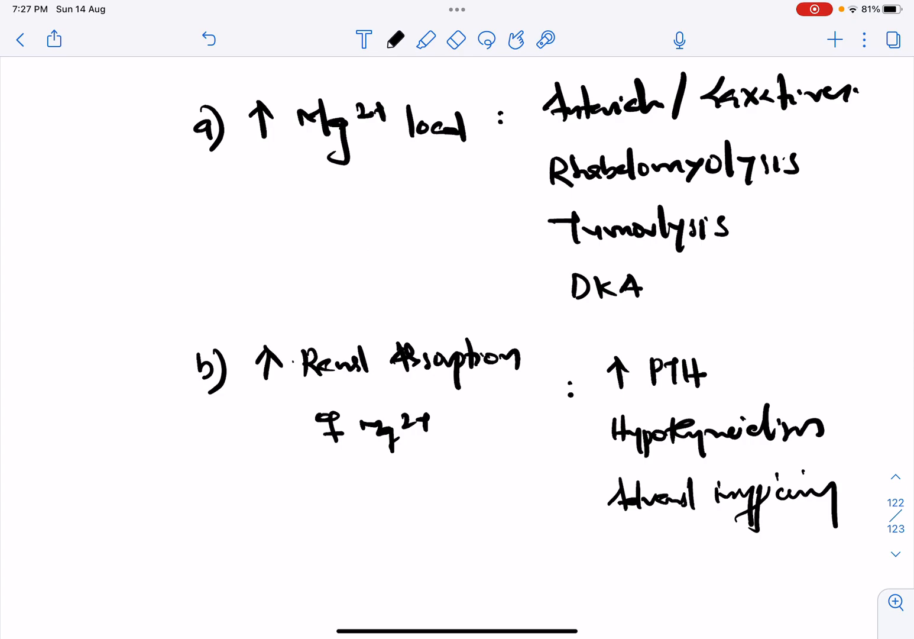
scroll(457, 322, down, 1)
scroll(457, 321, down, 2)
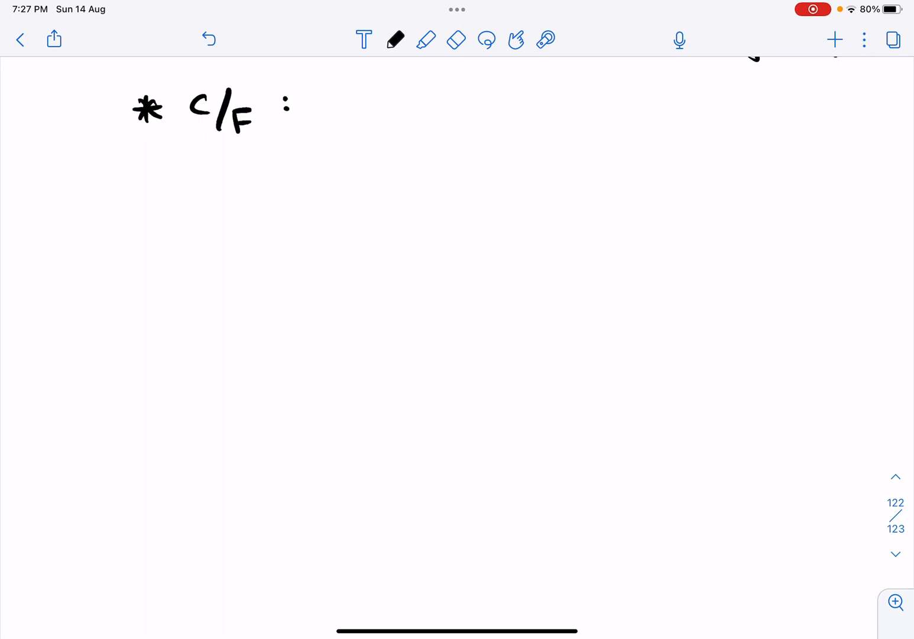
Write the 2–3.0 mEq/L range with nausea beside it
mouse_move(241, 191)
mouse_down()
mouse_move(267, 207)
mouse_move(302, 199)
mouse_move(329, 208)
mouse_move(373, 195)
mouse_move(417, 201)
mouse_up()
click(355, 200)
mouse_move(420, 189)
mouse_down()
mouse_move(441, 187)
mouse_move(449, 214)
mouse_up()
drag(463, 174, 466, 213)
drag(478, 184, 496, 205)
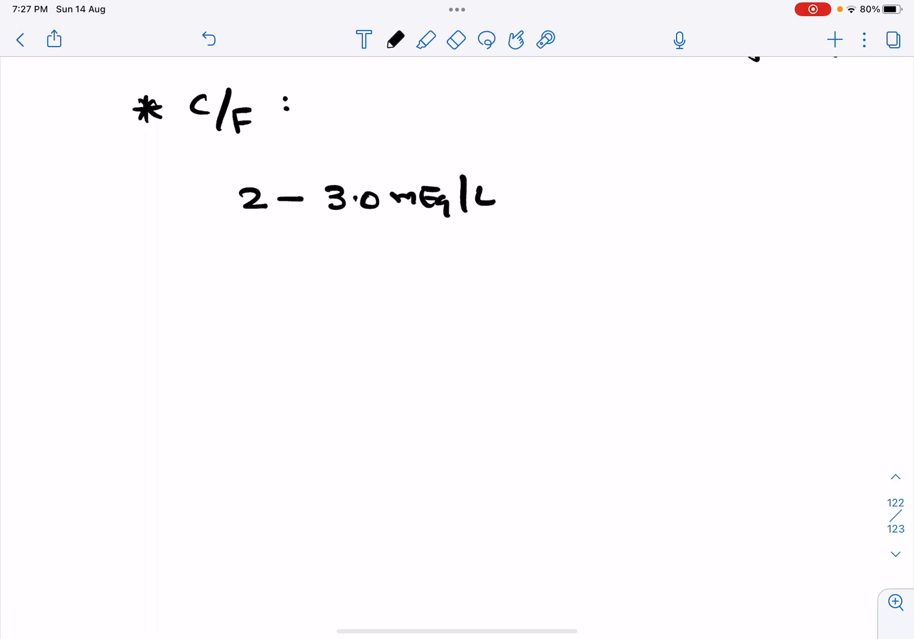
mouse_move(594, 189)
mouse_down()
mouse_move(615, 149)
mouse_move(643, 185)
mouse_move(707, 181)
mouse_up()
click(725, 173)
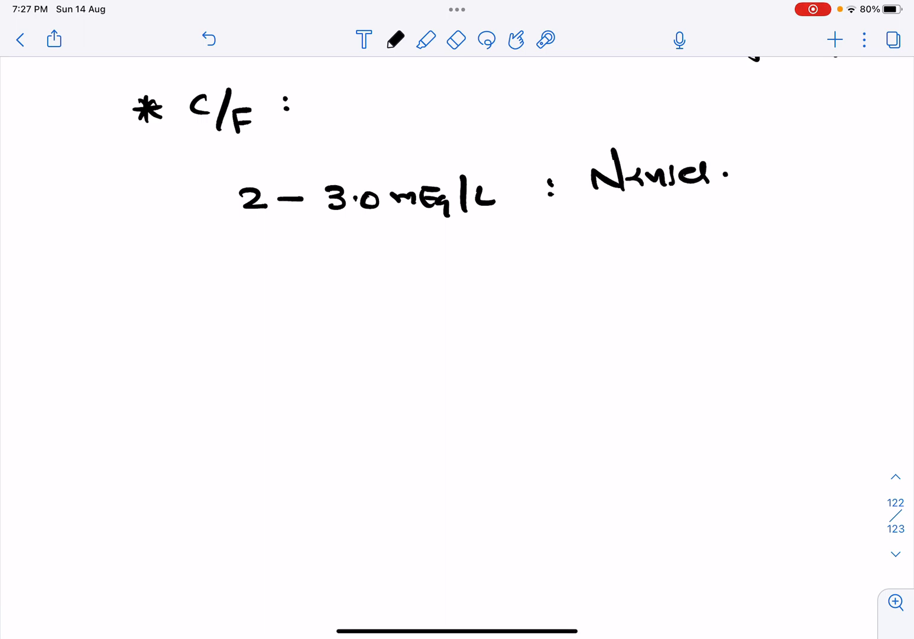
Write the 3–4 range with somnolence
mouse_move(285, 280)
mouse_down()
mouse_move(287, 302)
mouse_move(395, 289)
mouse_move(380, 305)
mouse_up()
click(557, 255)
click(556, 264)
mouse_move(611, 235)
mouse_down()
mouse_move(603, 258)
mouse_move(703, 255)
mouse_up()
mouse_move(715, 242)
mouse_down()
mouse_move(723, 256)
mouse_move(744, 252)
mouse_up()
drag(750, 238, 786, 253)
click(791, 244)
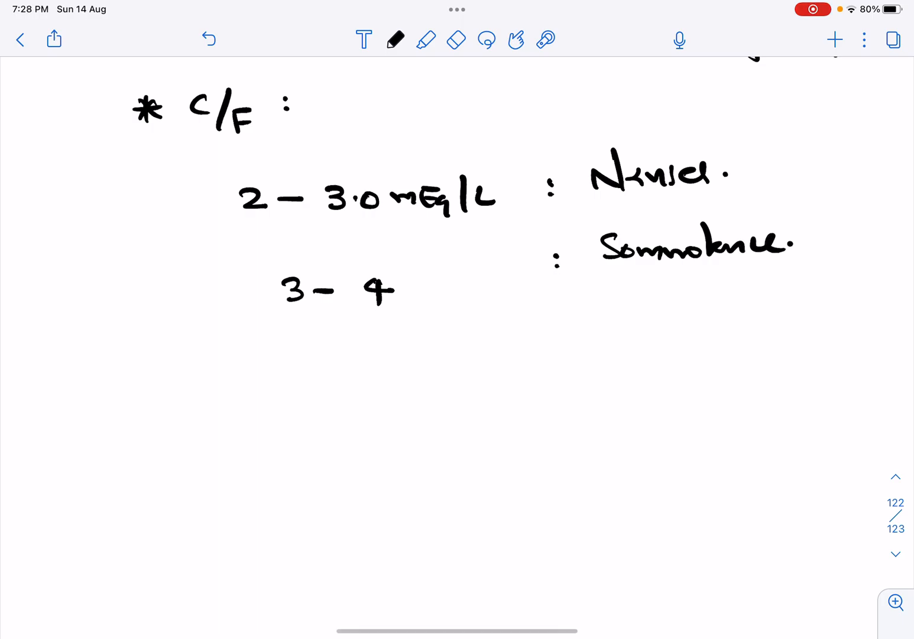
Write the 4–8 range with loss of DTR
mouse_move(295, 358)
mouse_down()
mouse_move(314, 372)
mouse_move(304, 381)
mouse_up()
mouse_move(331, 370)
mouse_down()
mouse_move(372, 379)
mouse_move(379, 371)
mouse_up()
click(560, 334)
mouse_move(620, 309)
mouse_down()
mouse_move(625, 335)
mouse_move(643, 331)
mouse_move(691, 347)
mouse_move(732, 336)
mouse_up()
mouse_move(731, 316)
mouse_down()
mouse_move(732, 337)
mouse_move(765, 317)
mouse_up()
mouse_move(757, 317)
mouse_down()
mouse_move(759, 341)
mouse_move(772, 341)
mouse_up()
drag(772, 318, 793, 344)
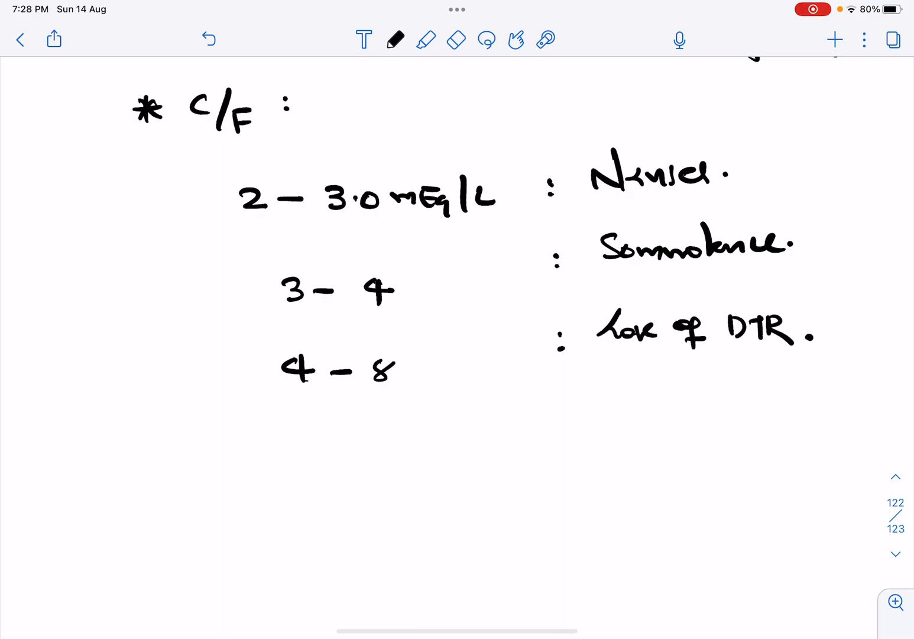
Write the 8–12 range with respiratory depression
drag(295, 429, 348, 451)
drag(357, 438, 382, 452)
click(559, 419)
click(558, 427)
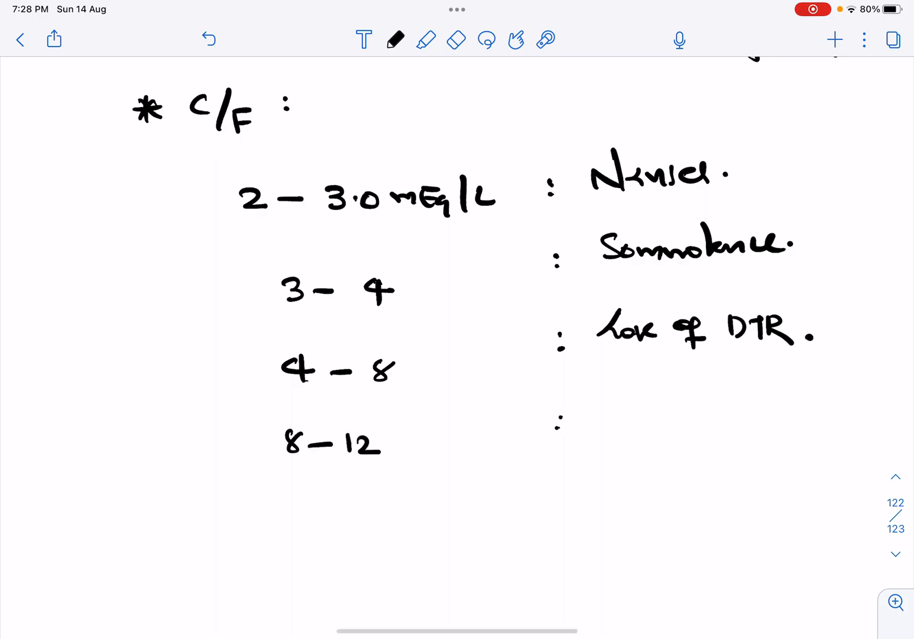
drag(606, 394, 607, 413)
mouse_move(606, 398)
mouse_down()
mouse_move(623, 392)
mouse_move(628, 421)
mouse_up()
drag(628, 407, 660, 434)
mouse_move(657, 404)
mouse_down()
mouse_move(667, 411)
mouse_move(705, 382)
mouse_move(727, 423)
mouse_move(747, 404)
mouse_move(830, 398)
mouse_move(828, 420)
mouse_up()
click(790, 395)
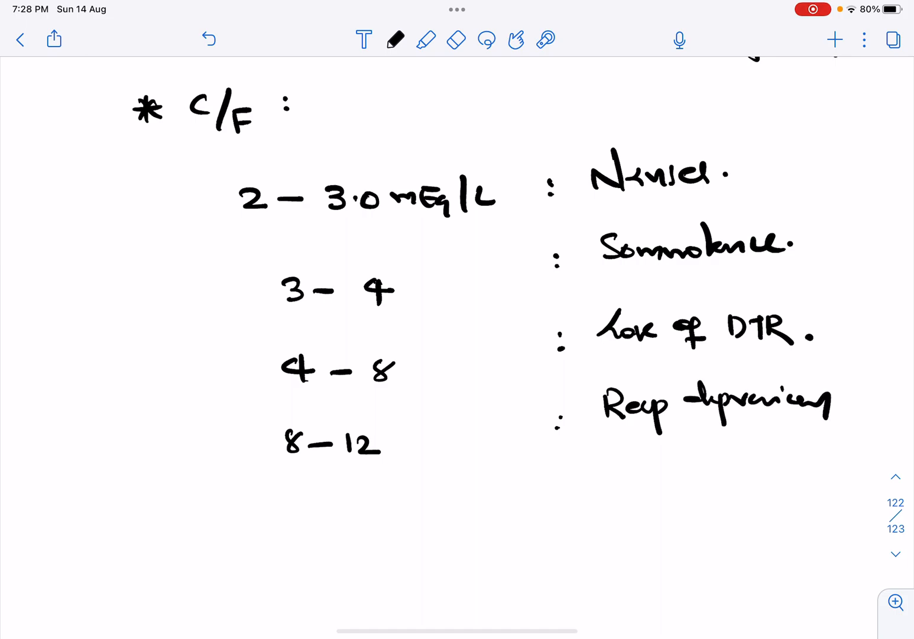
Write the 12–15 range with hypotension
mouse_move(292, 521)
mouse_down()
mouse_move(293, 543)
mouse_move(350, 530)
mouse_up()
mouse_move(368, 518)
mouse_down()
mouse_move(370, 540)
mouse_move(405, 522)
mouse_up()
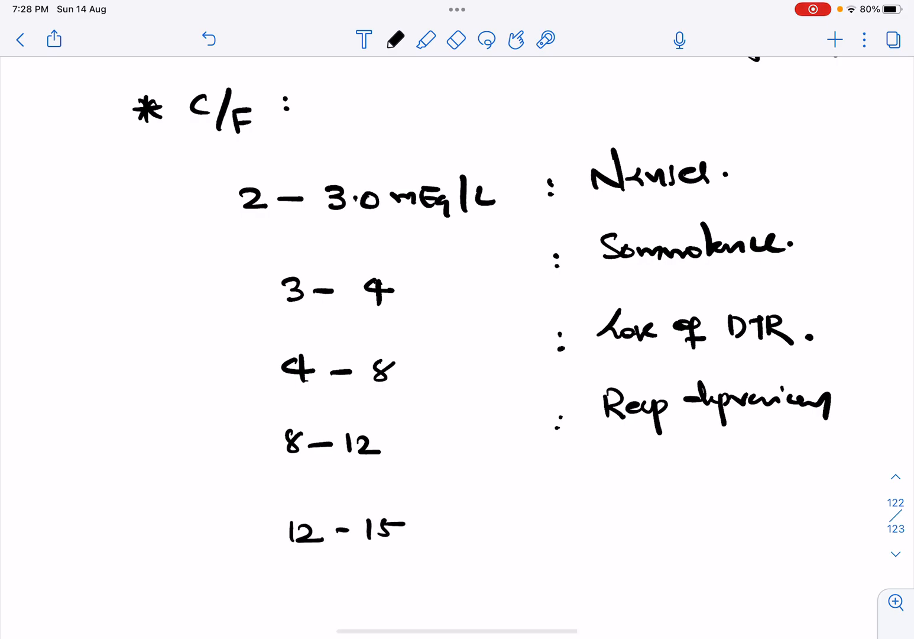
click(559, 485)
mouse_move(594, 465)
mouse_down()
mouse_move(605, 491)
mouse_move(627, 503)
mouse_up()
drag(629, 477, 650, 480)
mouse_move(657, 457)
mouse_down()
mouse_move(657, 492)
mouse_move(672, 483)
mouse_up()
drag(666, 478, 751, 466)
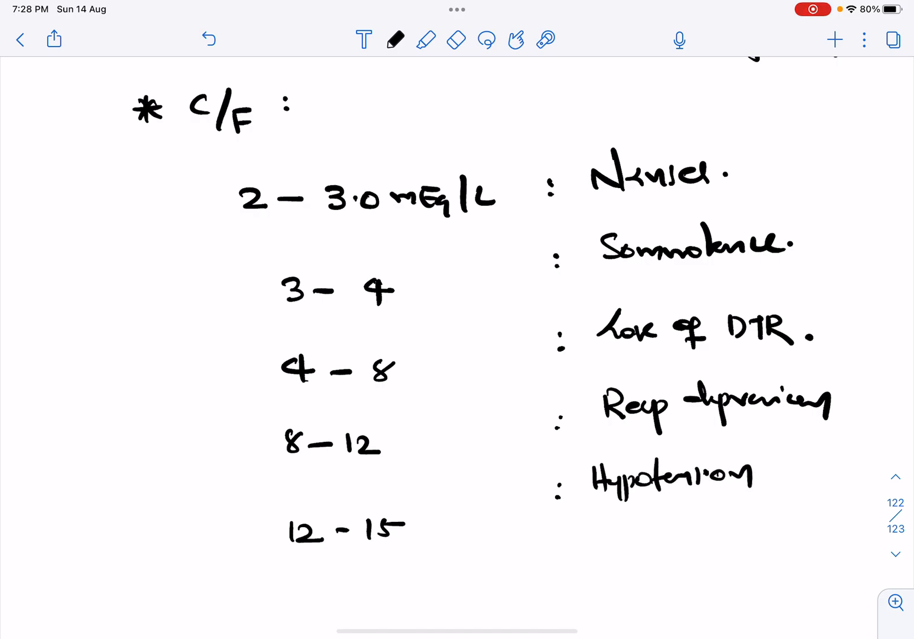
Add heart block and cardiac arrest below hypotension
drag(599, 521, 600, 546)
mouse_move(607, 518)
mouse_down()
mouse_move(608, 547)
mouse_move(645, 546)
mouse_up()
mouse_move(650, 516)
mouse_down()
mouse_move(652, 545)
mouse_move(667, 532)
mouse_up()
mouse_move(685, 519)
mouse_down()
mouse_move(697, 523)
mouse_move(699, 541)
mouse_up()
mouse_move(706, 511)
mouse_down()
mouse_move(708, 542)
mouse_move(732, 531)
mouse_move(743, 541)
mouse_up()
mouse_move(746, 510)
mouse_down()
mouse_move(748, 543)
mouse_move(769, 540)
mouse_up()
click(614, 583)
drag(616, 585, 619, 600)
mouse_move(631, 588)
mouse_down()
mouse_move(630, 598)
mouse_move(736, 599)
mouse_up()
drag(746, 591, 784, 591)
drag(781, 585, 815, 601)
drag(811, 591, 825, 590)
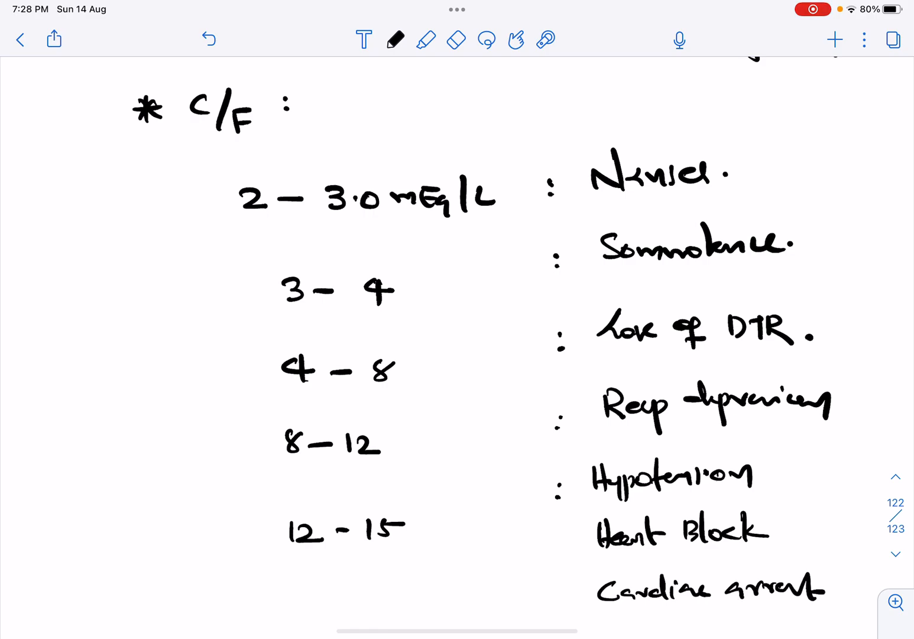
scroll(457, 343, down, 8)
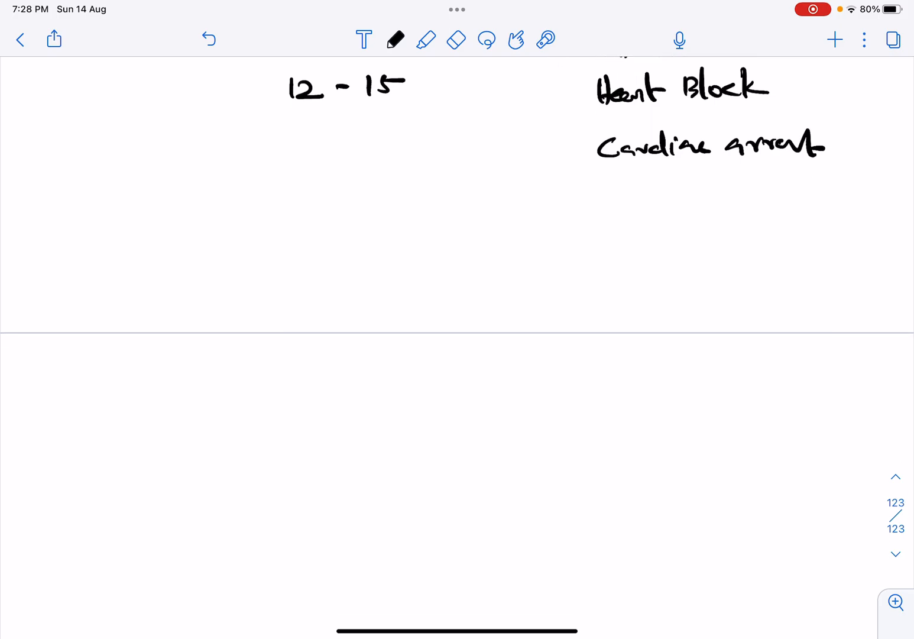
Write the '* Dx :' heading on the new page
drag(143, 97, 147, 123)
mouse_move(160, 104)
mouse_down()
mouse_move(134, 121)
mouse_move(159, 117)
mouse_up()
drag(194, 93, 196, 126)
mouse_move(218, 113)
mouse_down()
mouse_move(234, 127)
mouse_move(222, 130)
mouse_up()
click(259, 107)
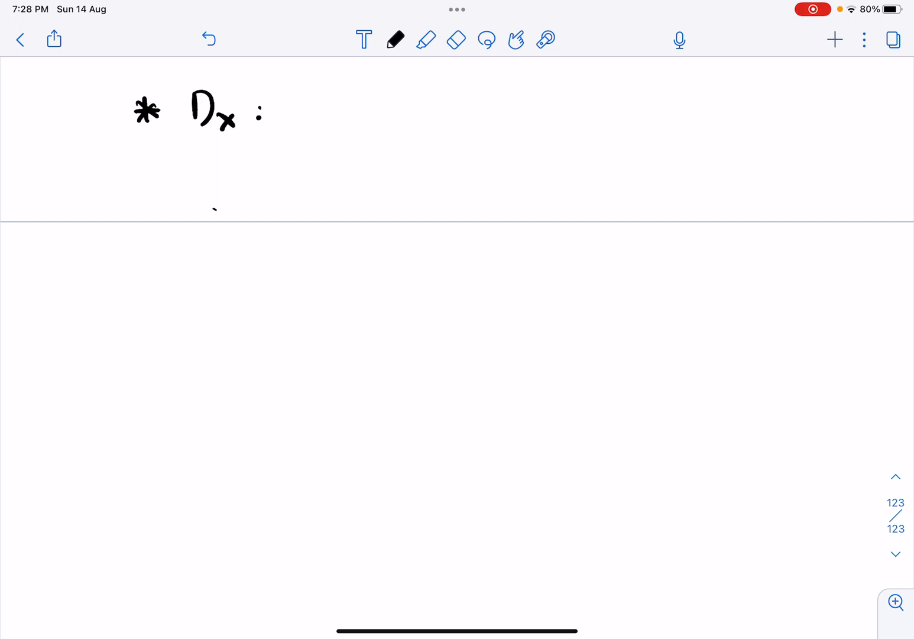
Write the first Dx point '→ serum Mg2+ value.'
drag(212, 209, 243, 209)
drag(232, 200, 231, 218)
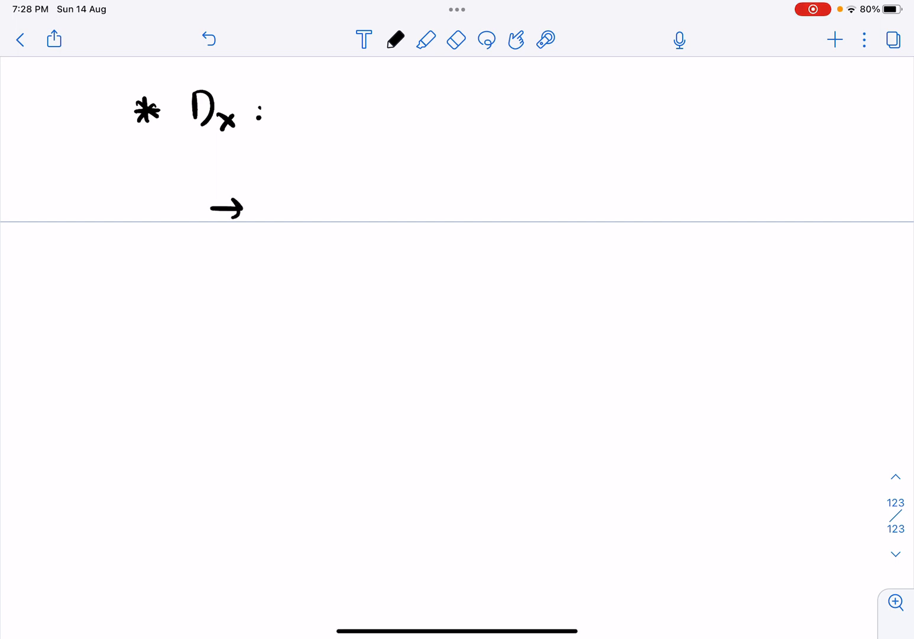
mouse_move(285, 208)
mouse_down()
mouse_move(310, 179)
mouse_move(319, 207)
mouse_move(426, 204)
mouse_move(443, 237)
mouse_up()
mouse_move(460, 183)
mouse_down()
mouse_move(478, 179)
mouse_move(524, 200)
mouse_up()
mouse_move(524, 200)
mouse_down()
mouse_move(540, 192)
mouse_move(548, 205)
mouse_up()
drag(549, 193, 592, 199)
click(600, 190)
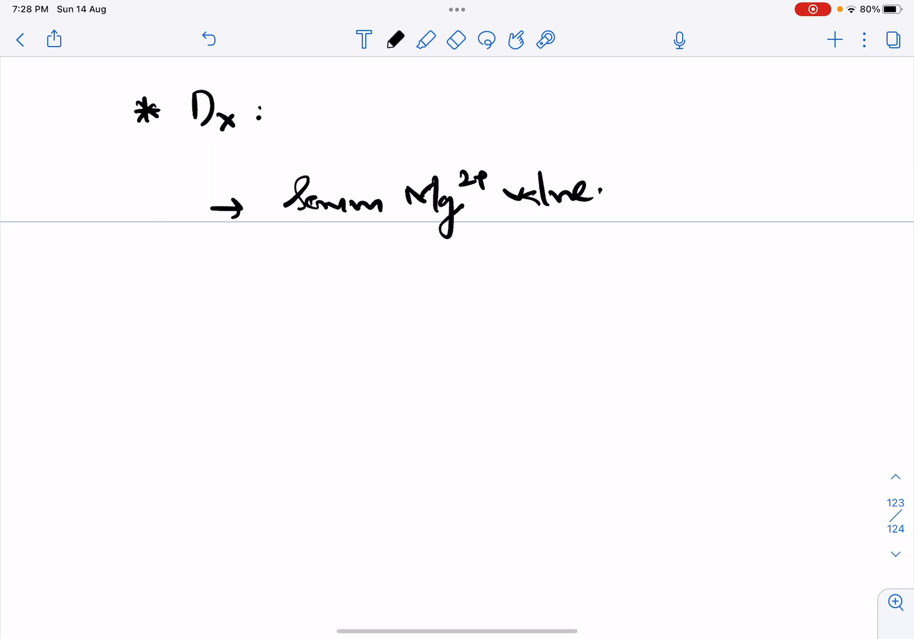
Write the second Dx point '→ A/w ↑K+ or ↑Ca2+'
drag(212, 289, 243, 288)
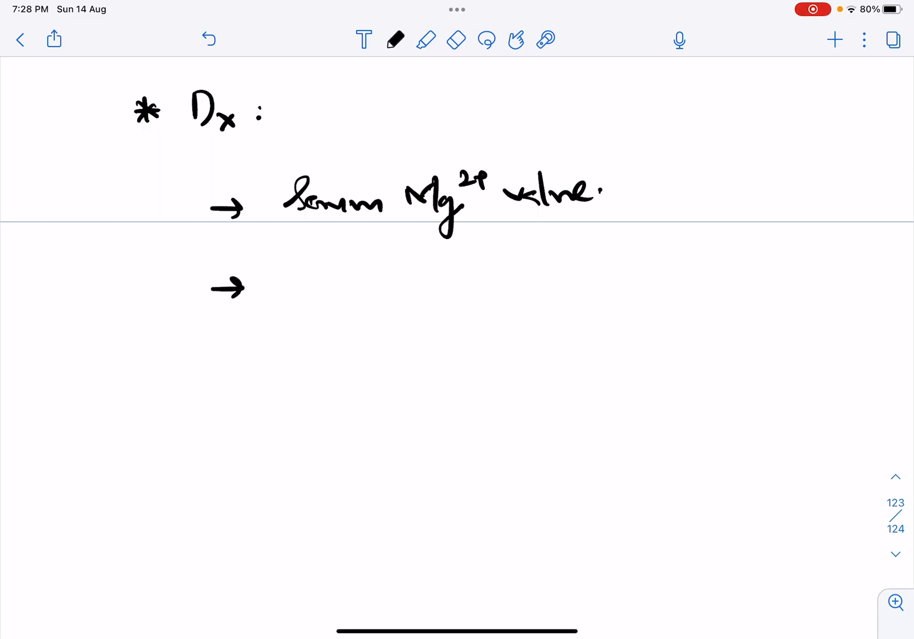
mouse_move(293, 286)
mouse_down()
mouse_move(311, 285)
mouse_move(310, 303)
mouse_move(393, 267)
mouse_move(392, 293)
mouse_up()
mouse_move(383, 275)
mouse_down()
mouse_move(392, 259)
mouse_move(421, 291)
mouse_up()
mouse_move(431, 269)
mouse_down()
mouse_move(443, 290)
mouse_move(477, 268)
mouse_up()
mouse_move(489, 270)
mouse_down()
mouse_move(503, 264)
mouse_move(536, 284)
mouse_move(571, 279)
mouse_up()
mouse_move(576, 267)
mouse_down()
mouse_move(582, 279)
mouse_move(593, 267)
mouse_up()
drag(597, 262, 609, 267)
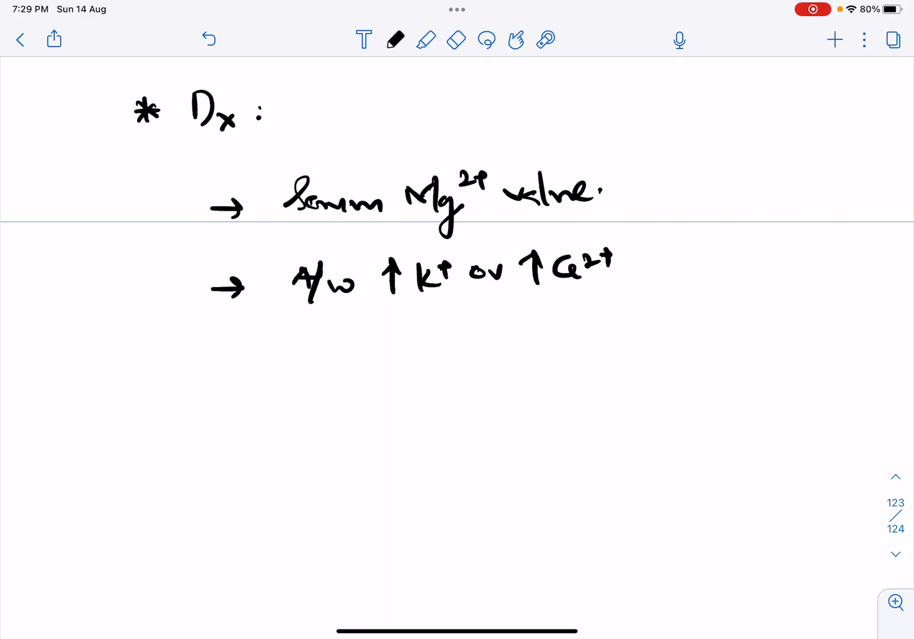
Write the third Dx point '→ Renal failure.'
mouse_move(213, 361)
mouse_down()
mouse_move(245, 363)
mouse_move(244, 373)
mouse_up()
drag(302, 346, 303, 370)
drag(303, 345, 325, 368)
mouse_move(323, 362)
mouse_down()
mouse_move(334, 355)
mouse_move(376, 368)
mouse_up()
mouse_move(396, 341)
mouse_down()
mouse_move(417, 333)
mouse_move(409, 361)
mouse_up()
drag(400, 355, 441, 358)
mouse_move(446, 327)
mouse_down()
mouse_move(448, 358)
mouse_move(493, 356)
mouse_up()
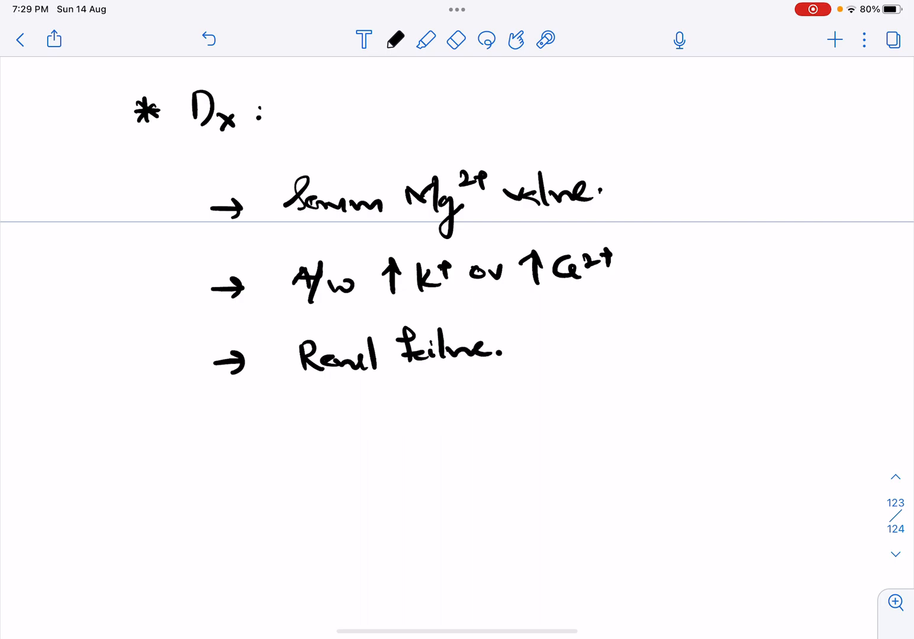
click(500, 353)
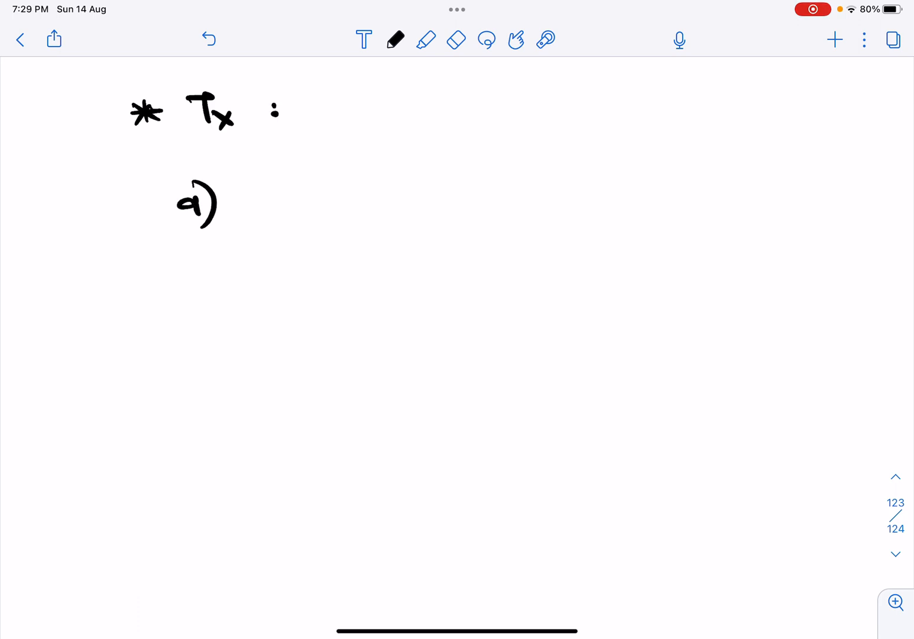
Handwrite 'a) Not in Renal failure :' as the first treatment heading
drag(265, 208, 292, 209)
drag(306, 192, 328, 210)
drag(307, 196, 436, 203)
mouse_move(446, 188)
mouse_down()
mouse_move(435, 197)
mouse_move(482, 205)
mouse_up()
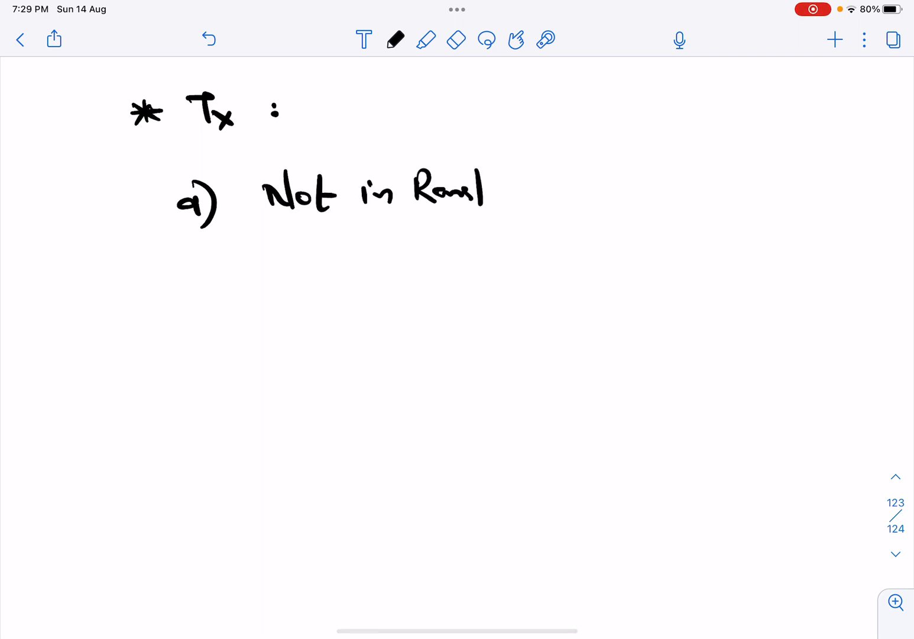
mouse_move(524, 159)
mouse_down()
mouse_move(516, 196)
mouse_move(533, 187)
mouse_up()
drag(537, 184, 544, 195)
mouse_move(555, 159)
mouse_down()
mouse_move(553, 194)
mouse_move(576, 187)
mouse_up()
drag(575, 186, 591, 189)
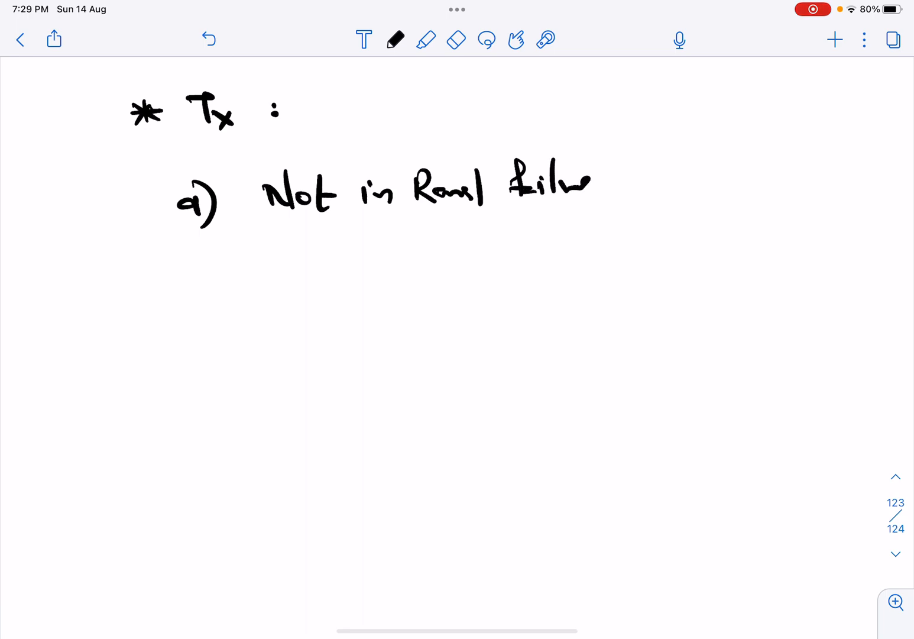
click(618, 172)
Add the first arrow point '→ IV fluids.' under the non-renal-failure heading
drag(297, 287, 335, 287)
drag(323, 280, 323, 299)
drag(375, 271, 375, 290)
mouse_move(384, 270)
mouse_down()
mouse_move(439, 269)
mouse_move(443, 286)
mouse_up()
drag(438, 275, 465, 284)
mouse_move(474, 275)
mouse_down()
mouse_move(497, 279)
mouse_move(521, 250)
mouse_move(543, 284)
mouse_up()
click(559, 270)
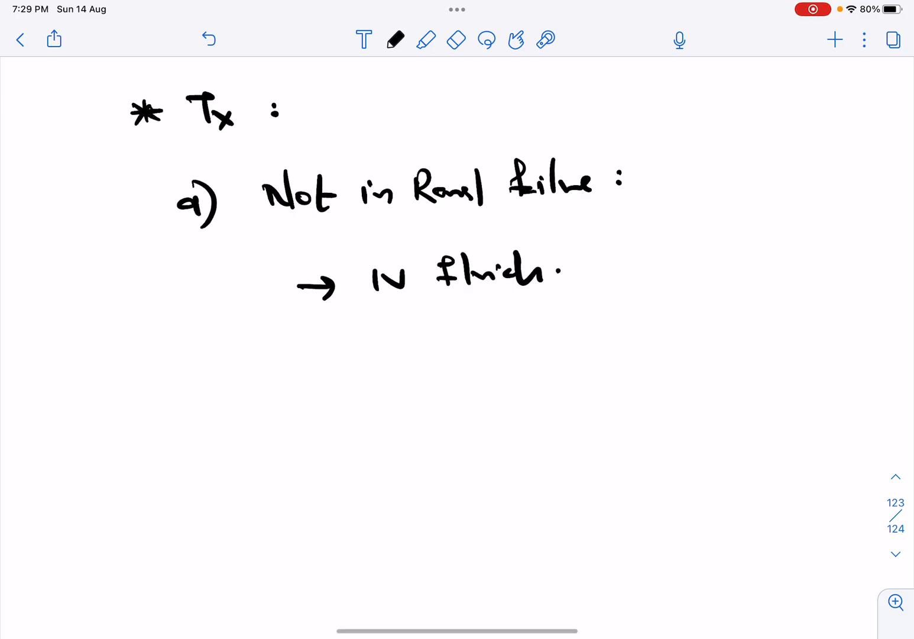
Add the second arrow point '→ furosemide 40–80 mg IV'
drag(305, 357, 330, 356)
mouse_move(365, 341)
mouse_down()
mouse_move(392, 331)
mouse_move(378, 361)
mouse_up()
mouse_move(367, 355)
mouse_down()
mouse_move(496, 343)
mouse_move(537, 351)
mouse_up()
drag(528, 336, 546, 350)
mouse_move(594, 320)
mouse_down()
mouse_move(587, 343)
mouse_move(611, 332)
mouse_up()
drag(623, 329, 678, 334)
mouse_move(685, 333)
mouse_down()
mouse_move(720, 328)
mouse_move(717, 354)
mouse_up()
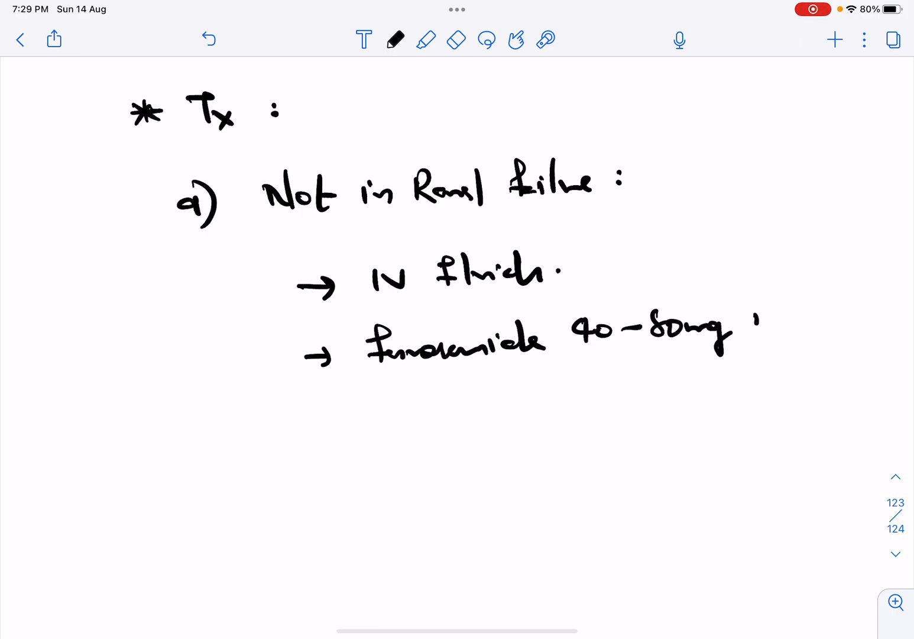
mouse_move(756, 314)
mouse_down()
mouse_move(756, 334)
mouse_move(794, 314)
mouse_up()
Add the third arrow point '→ inj. CaCl2'
drag(298, 426, 328, 427)
drag(319, 418, 318, 436)
mouse_move(368, 401)
mouse_down()
mouse_move(370, 427)
mouse_move(392, 431)
mouse_move(406, 450)
mouse_up()
click(398, 405)
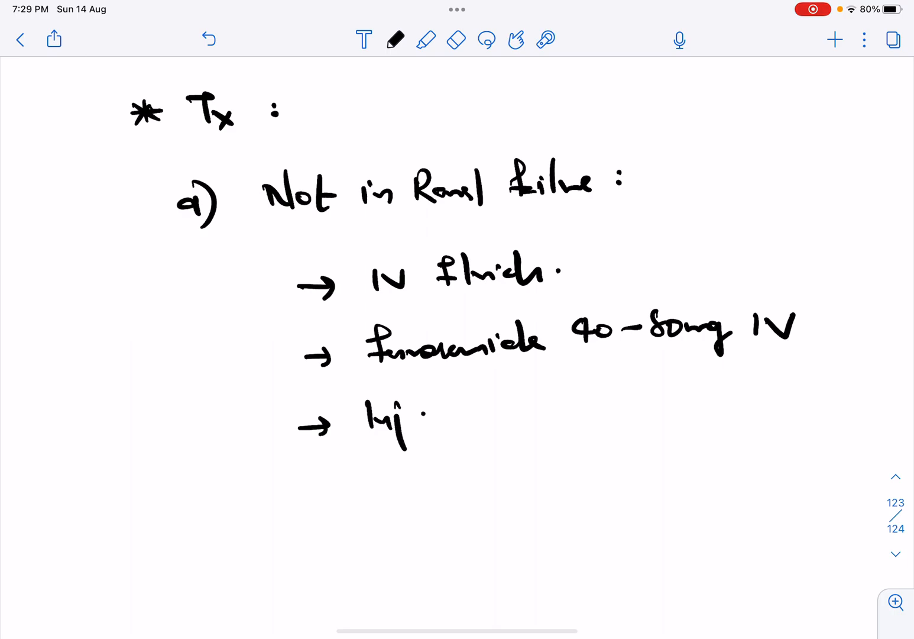
drag(475, 404, 481, 427)
drag(483, 405, 538, 426)
mouse_move(540, 385)
mouse_down()
mouse_move(546, 424)
mouse_move(572, 426)
mouse_up()
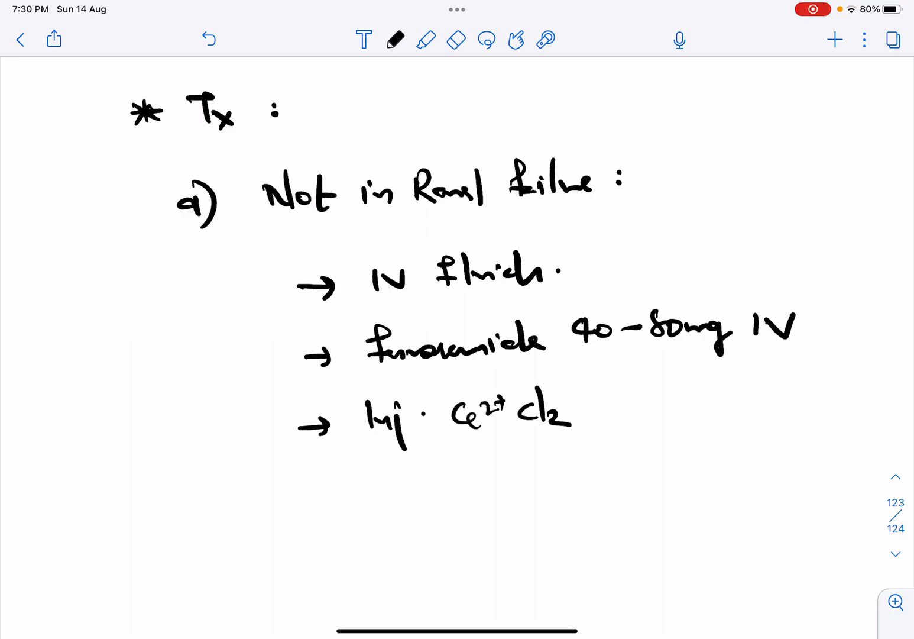
scroll(457, 322, down, 2)
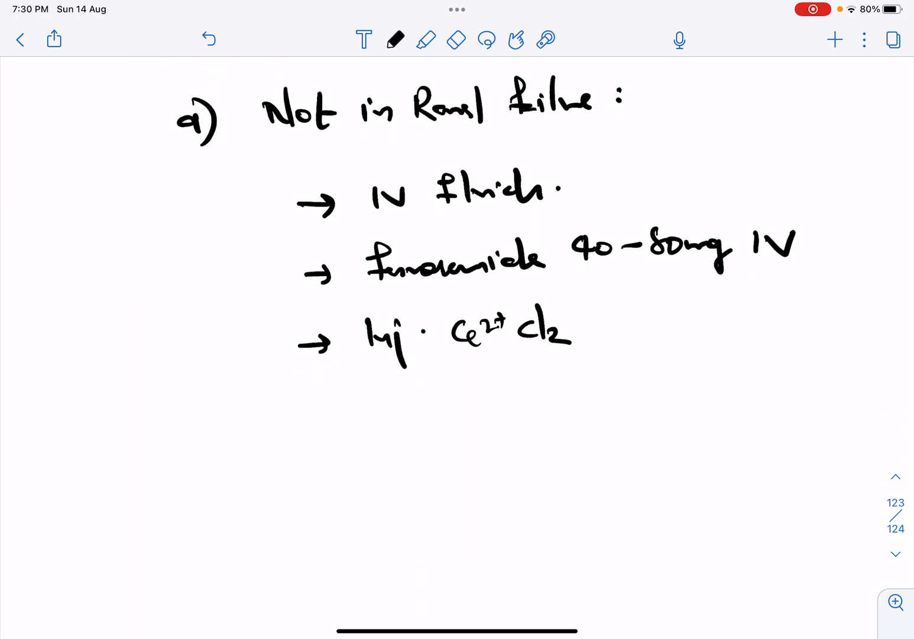
Handwrite 'b) Renal failure : Dialysis.' and draw a closing line under the notes
mouse_move(208, 408)
mouse_down()
mouse_move(226, 436)
mouse_move(220, 450)
mouse_up()
mouse_move(291, 415)
mouse_down()
mouse_move(293, 445)
mouse_move(315, 441)
mouse_up()
drag(310, 428, 356, 440)
mouse_move(360, 408)
mouse_down()
mouse_move(363, 444)
mouse_move(420, 427)
mouse_move(432, 436)
mouse_move(479, 427)
mouse_up()
click(515, 413)
mouse_move(574, 394)
mouse_down()
mouse_move(585, 418)
mouse_move(598, 416)
mouse_up()
drag(614, 403, 648, 429)
mouse_move(661, 396)
mouse_down()
mouse_move(657, 418)
mouse_move(687, 418)
mouse_up()
click(677, 395)
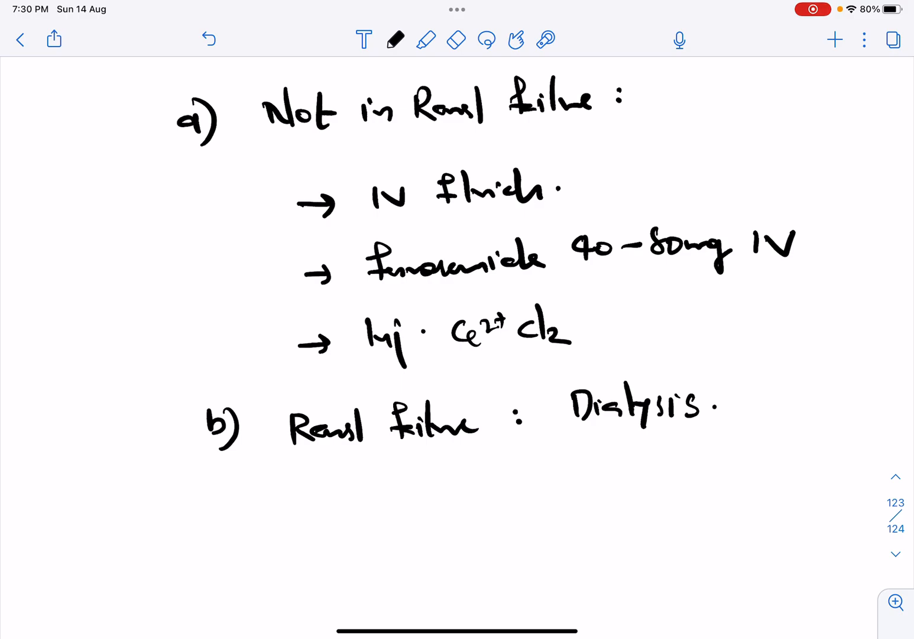
scroll(458, 286, down, 2)
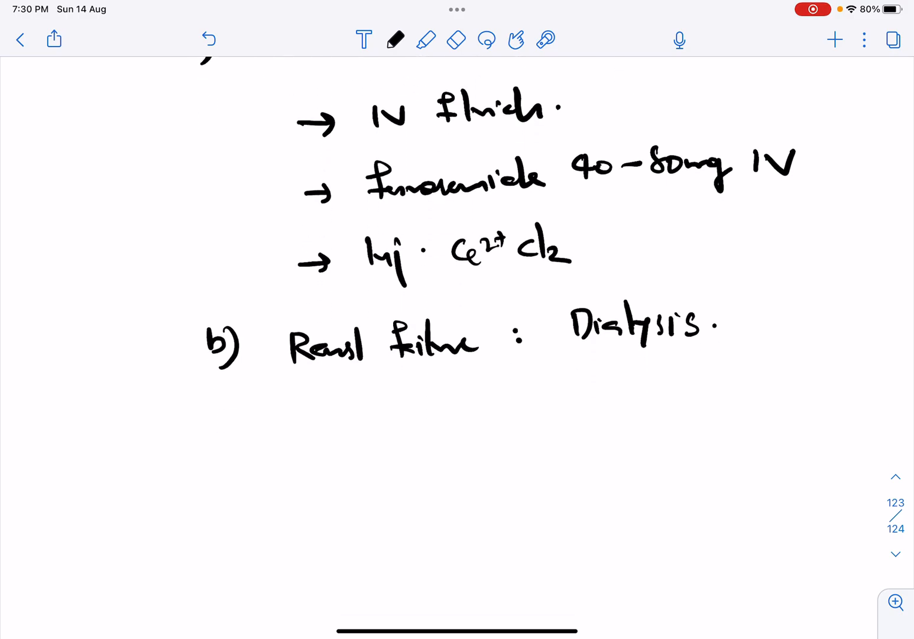
drag(397, 433, 498, 436)
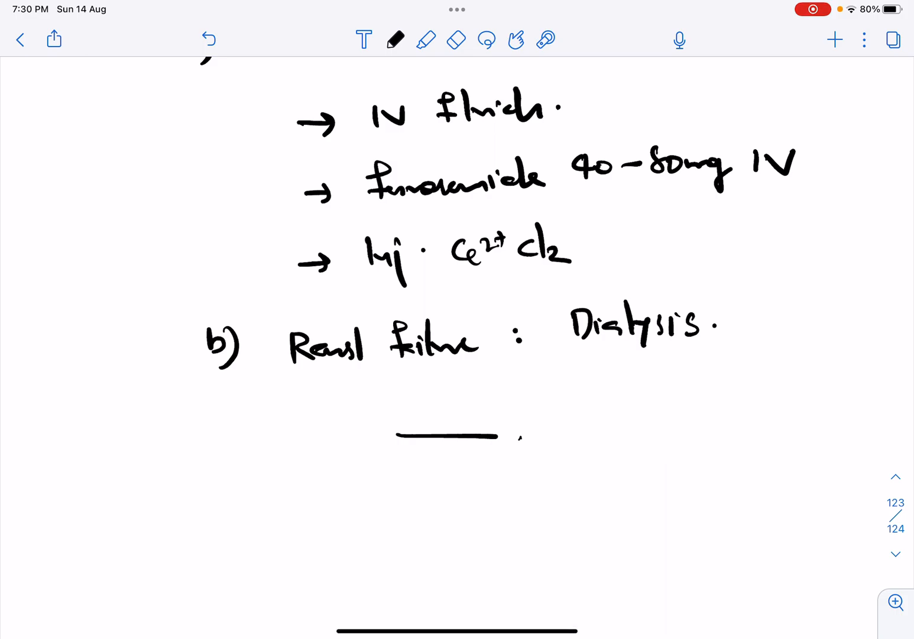